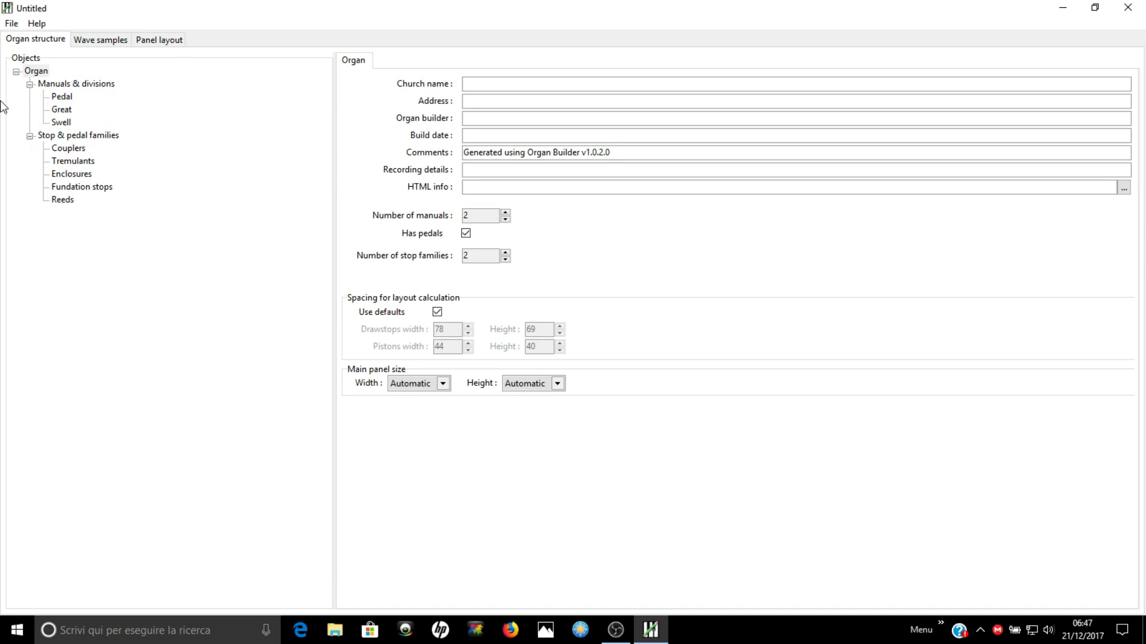
Rename the Pedal division as Pedaliera.
left_click(60, 97)
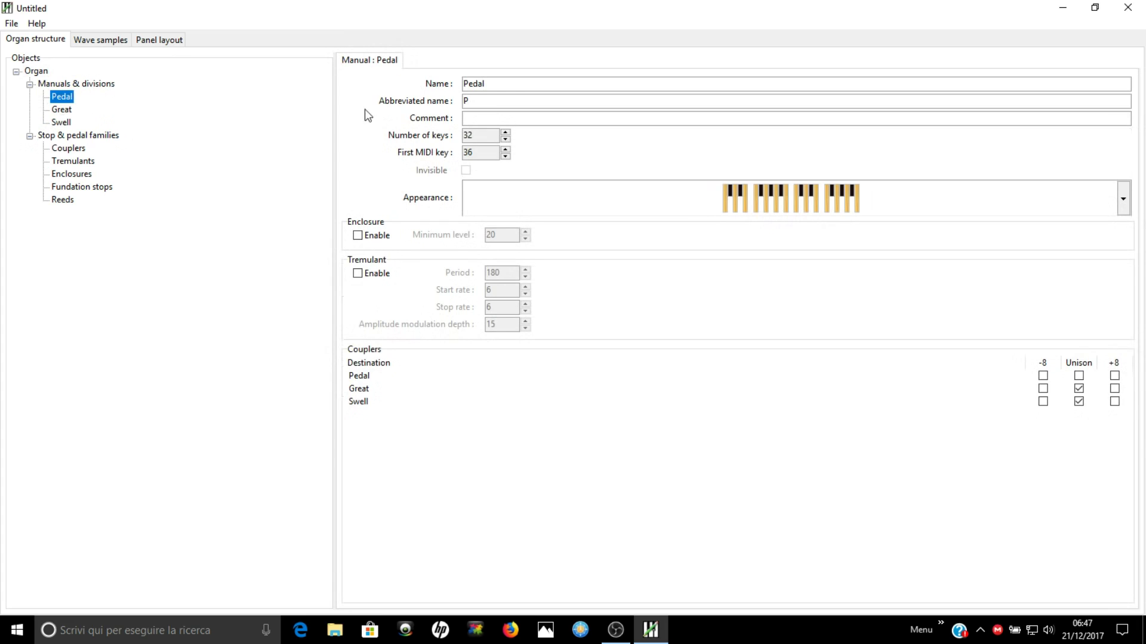
left_click(508, 87)
type("iera")
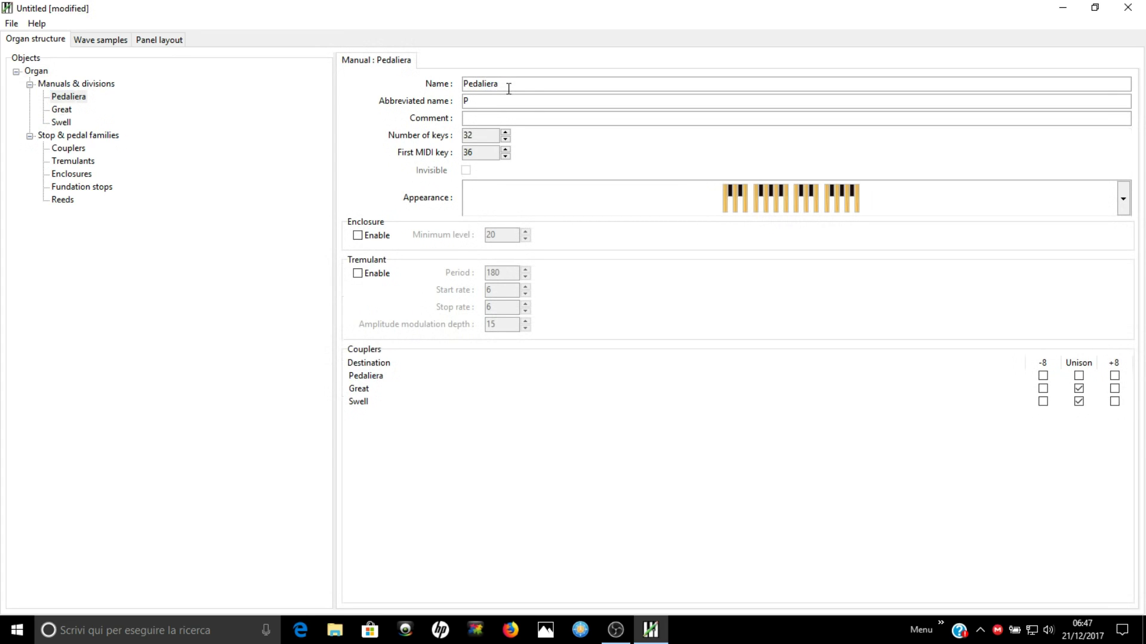
Rename the Great manual as Grand Organo.
left_click(62, 109)
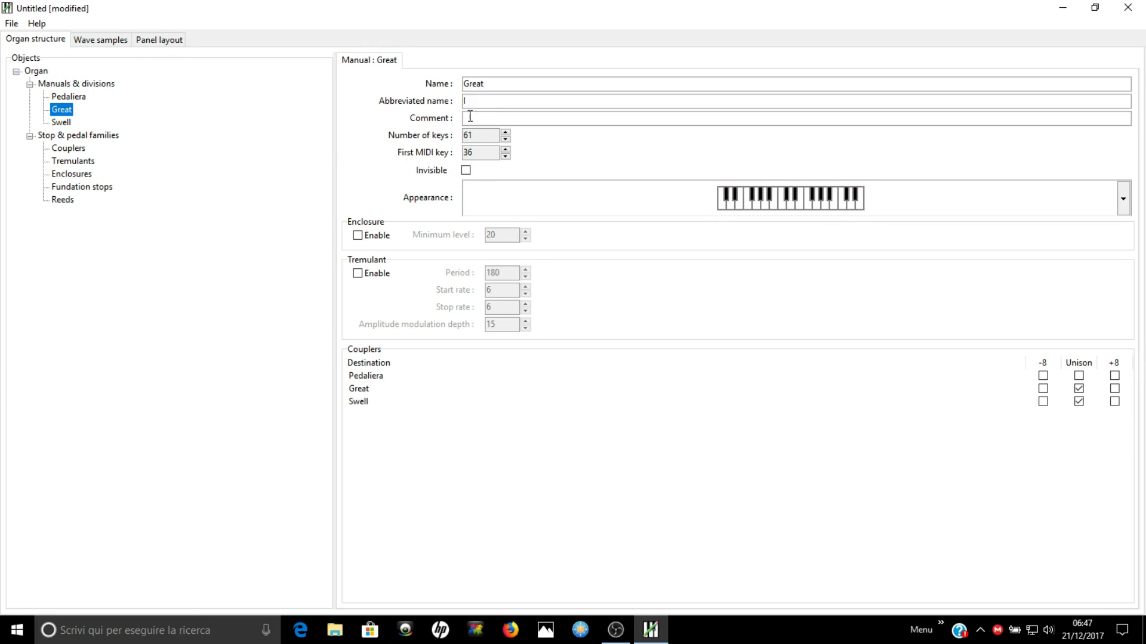
left_click(492, 85)
key("ctrl+a")
type("Ga")
type("rand ")
type("Organo")
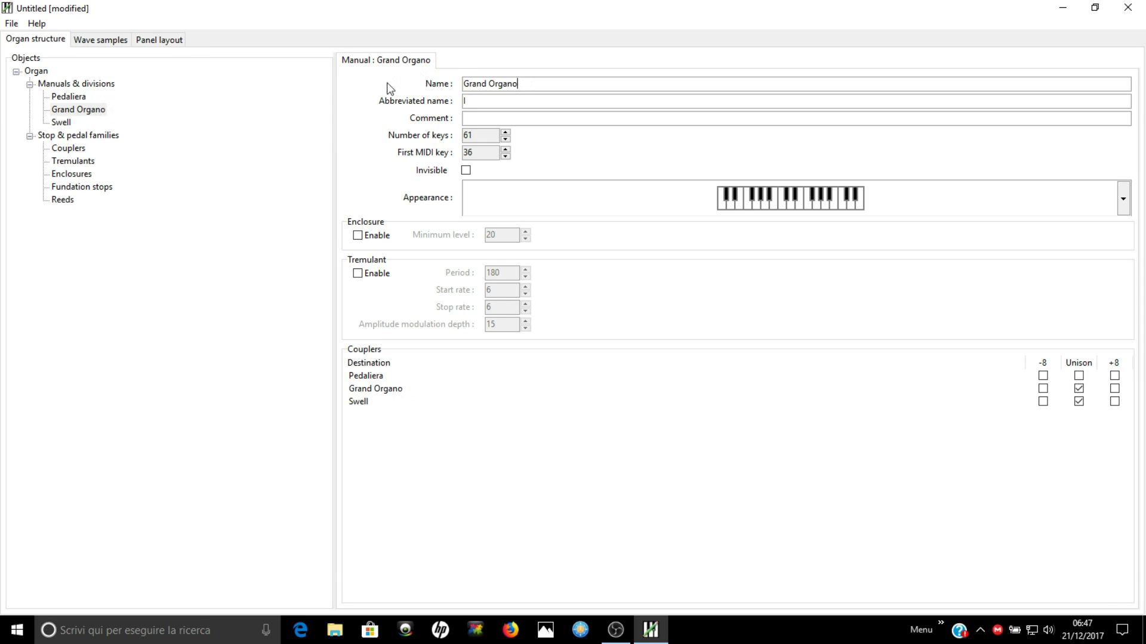
Rename the Swell manual as Corale Espressivo.
left_click(62, 122)
key("Tab")
type("Co")
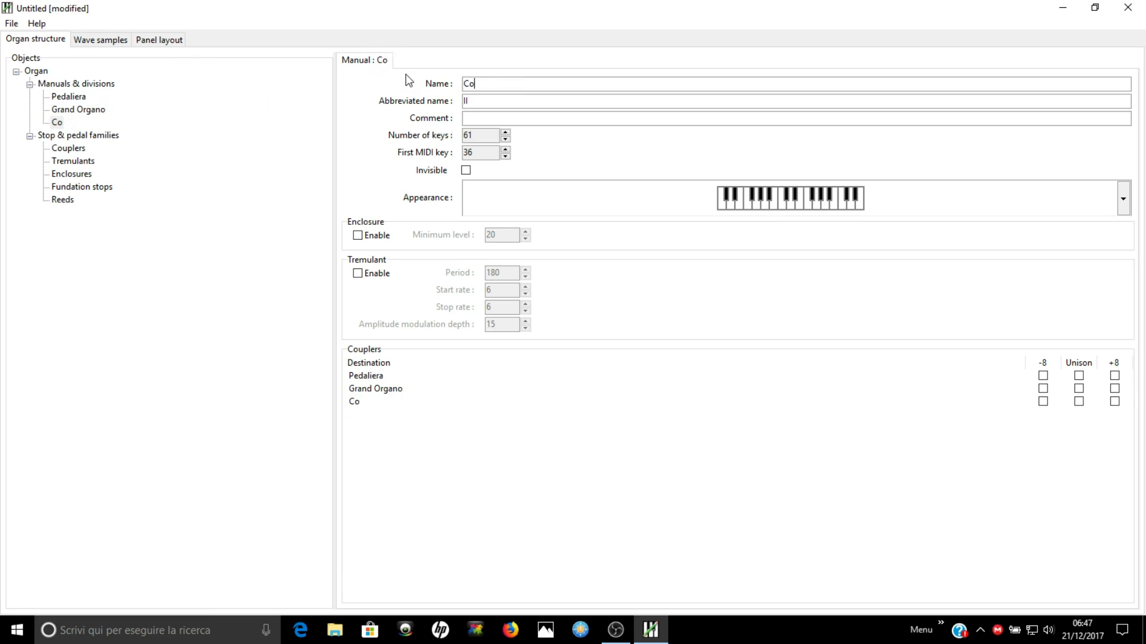
type("rale Espressivo")
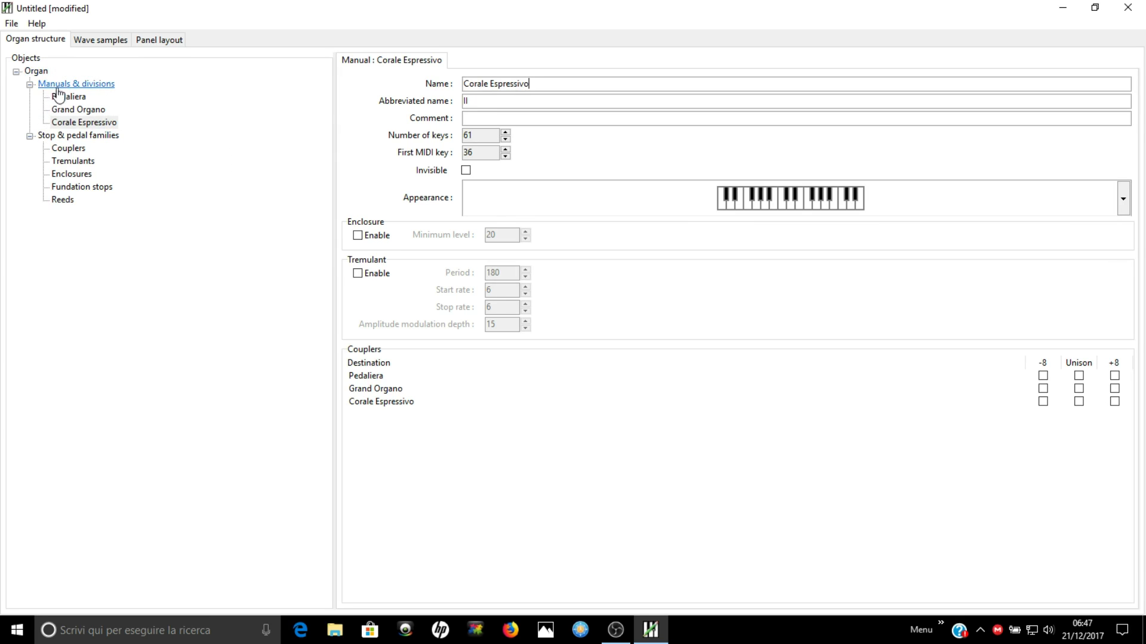
Review the organ's general information fields and the appearance options offered for the Pedaliera division.
left_click(42, 73)
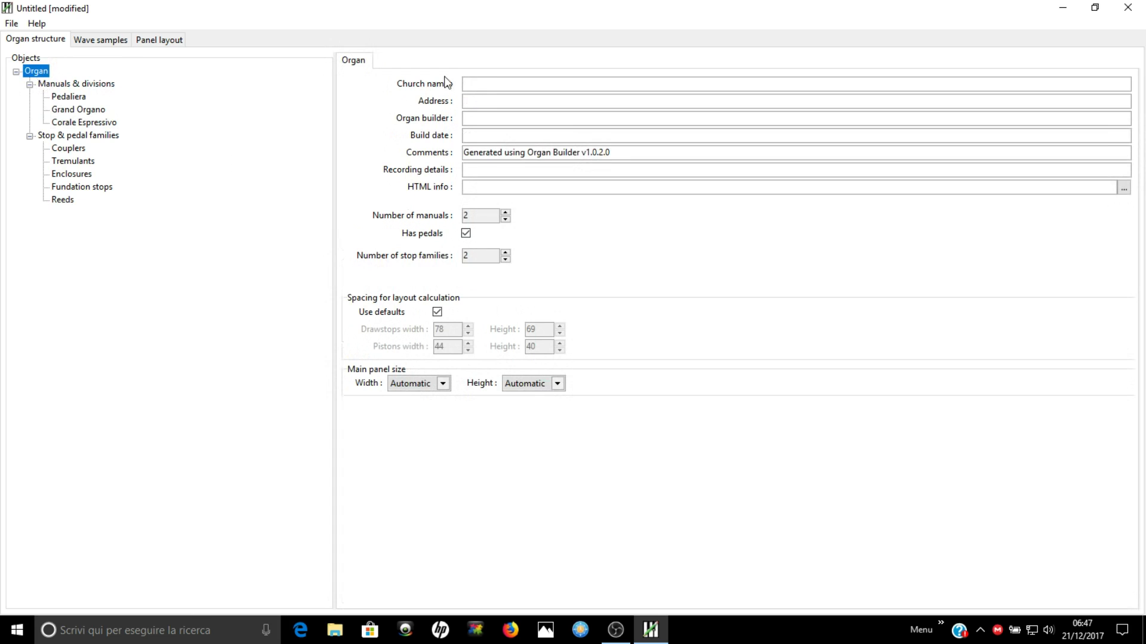
left_click(469, 83)
left_click(469, 101)
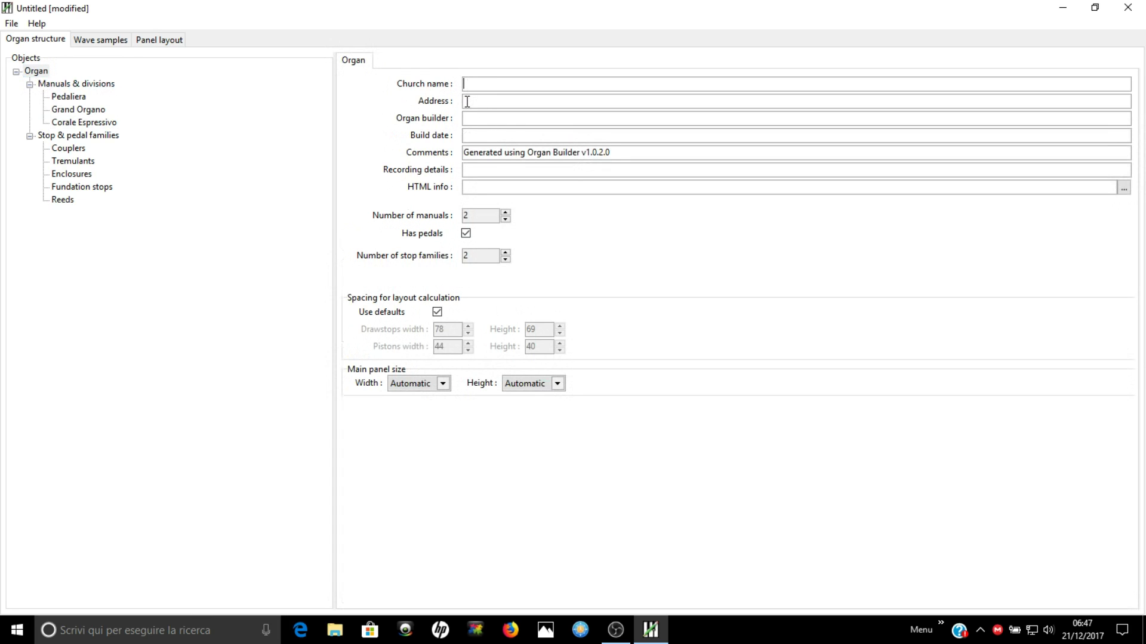
left_click(470, 132)
left_click(69, 98)
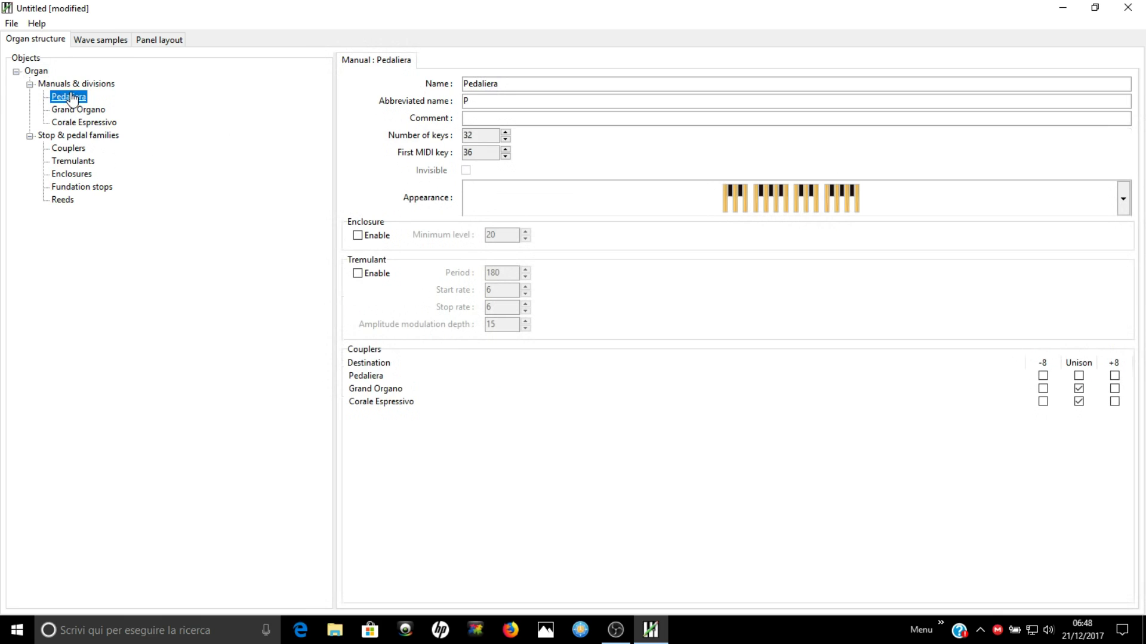
left_click(1124, 200)
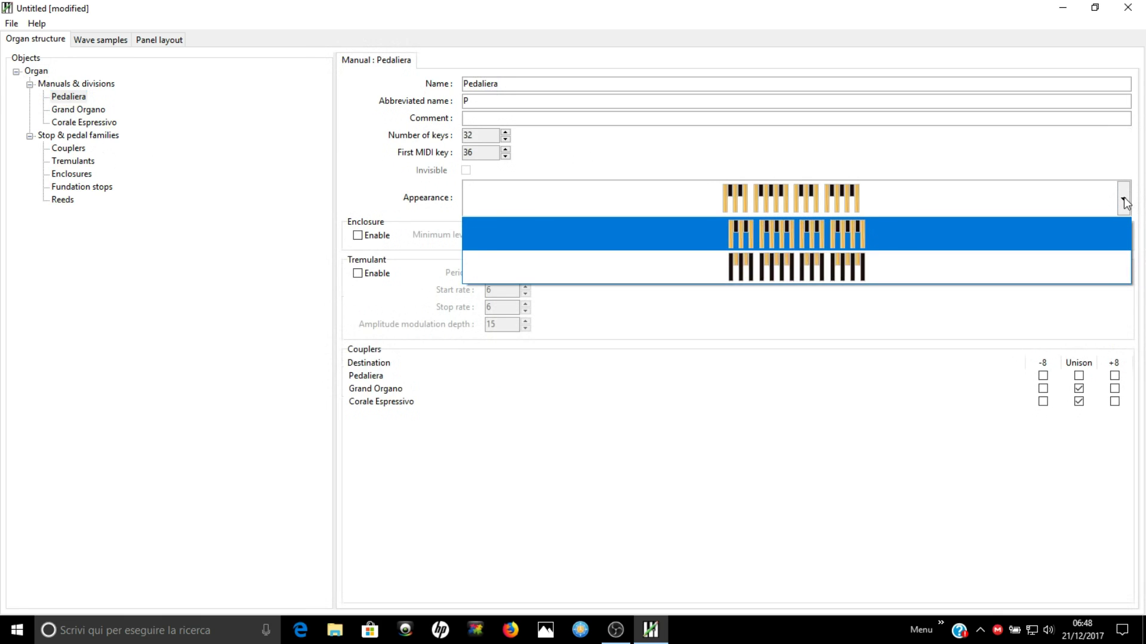
left_click(1124, 200)
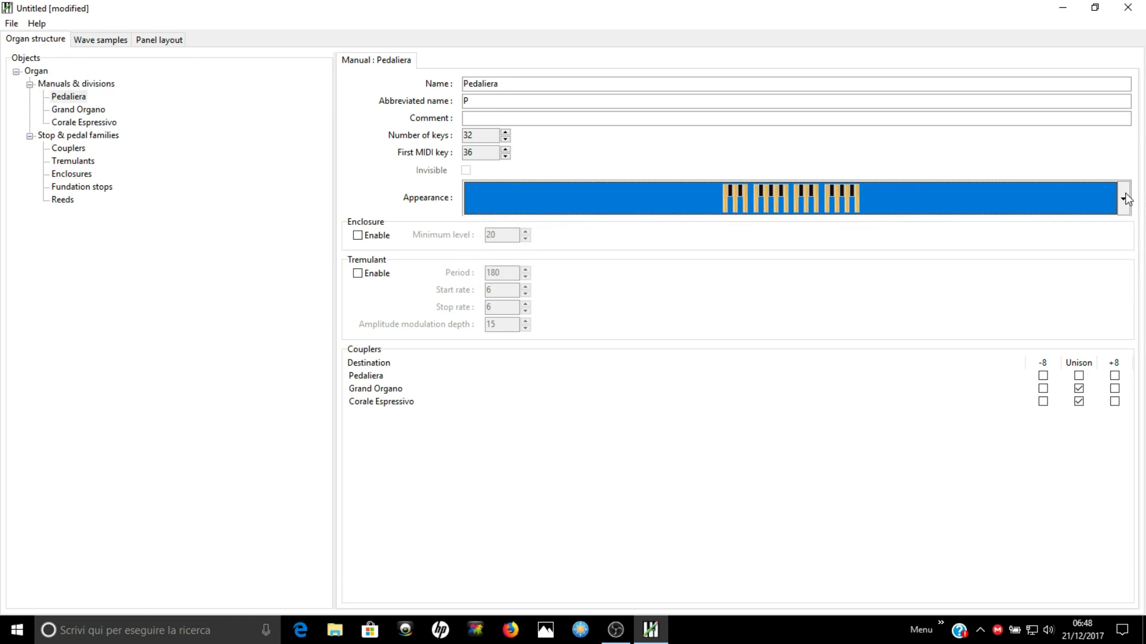
Set the appearance of both the Grand Organo and Corale Espressivo manuals to the light-wood keyboard with black sharps.
left_click(94, 110)
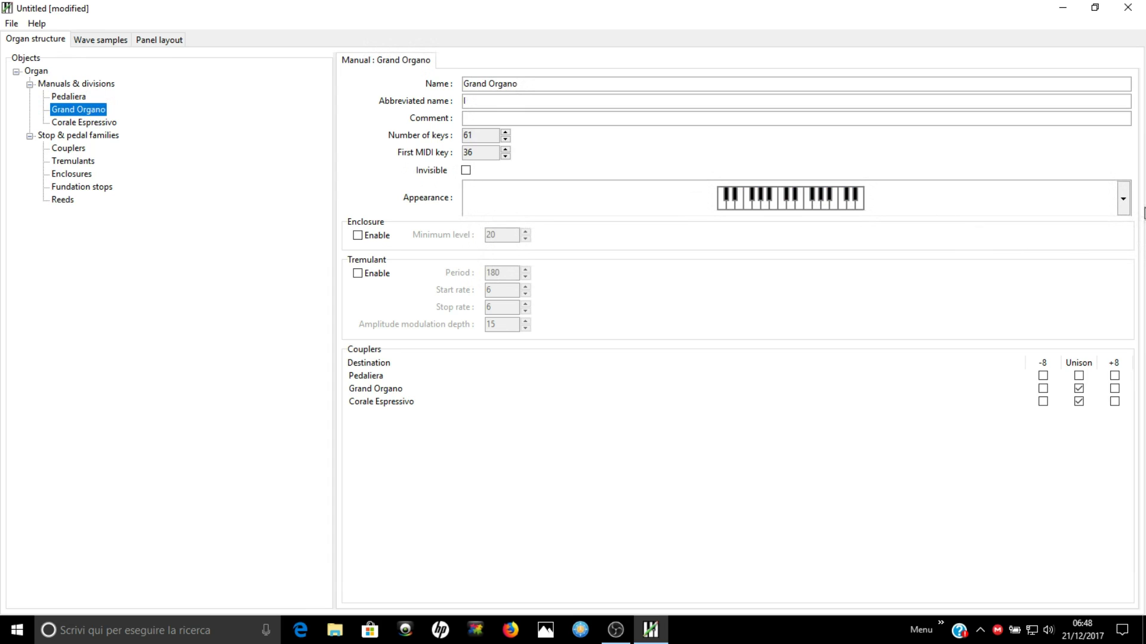
left_click(1124, 204)
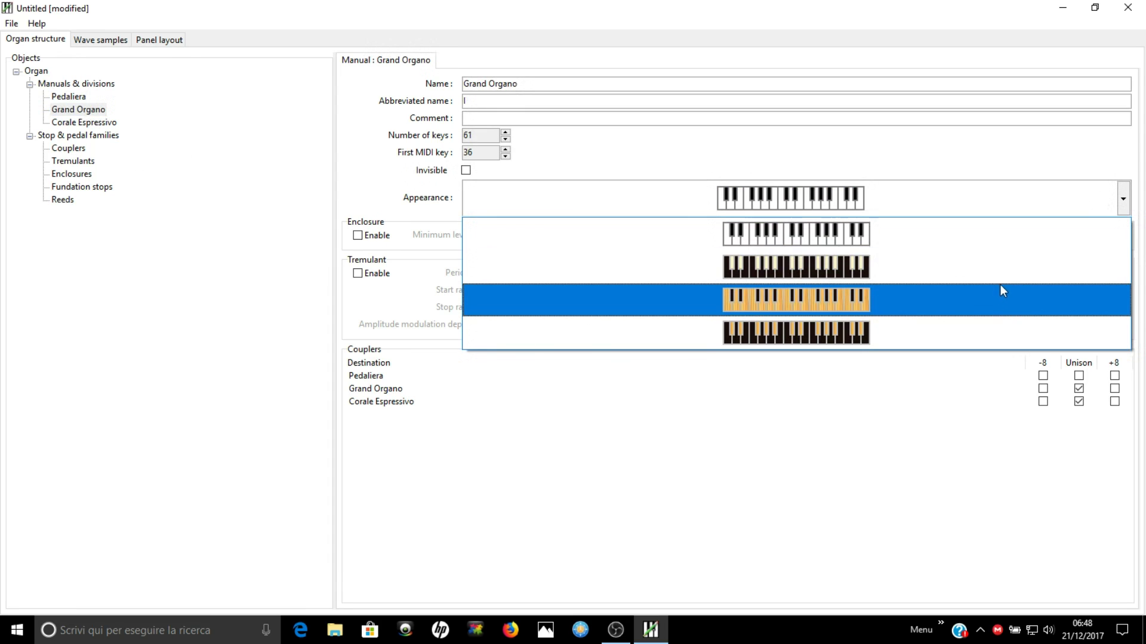
left_click(1000, 296)
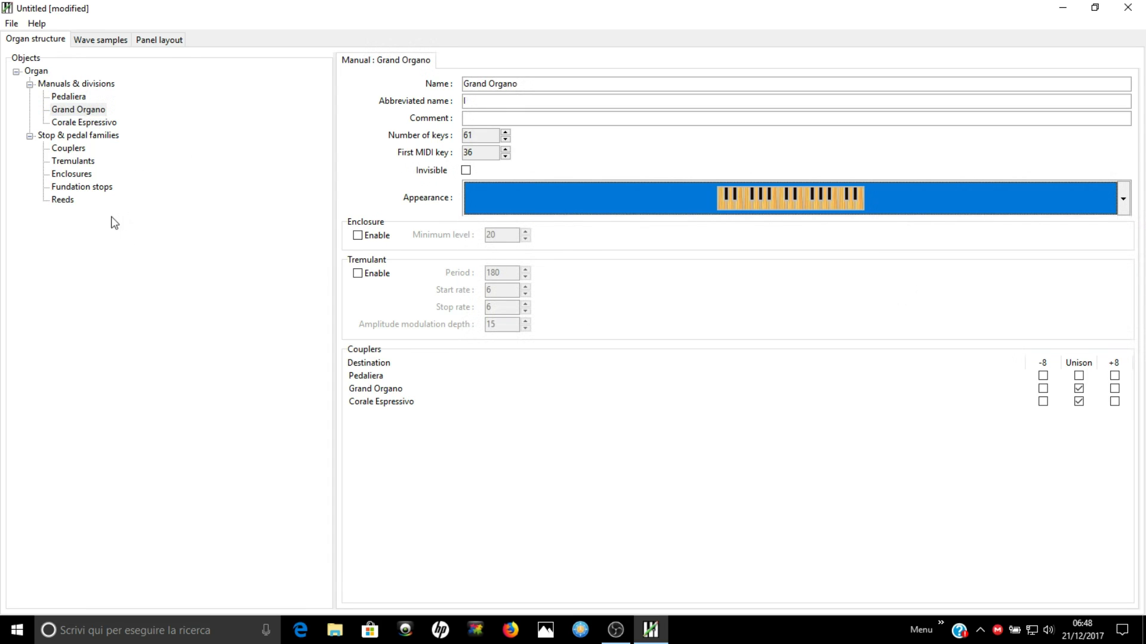
left_click(84, 123)
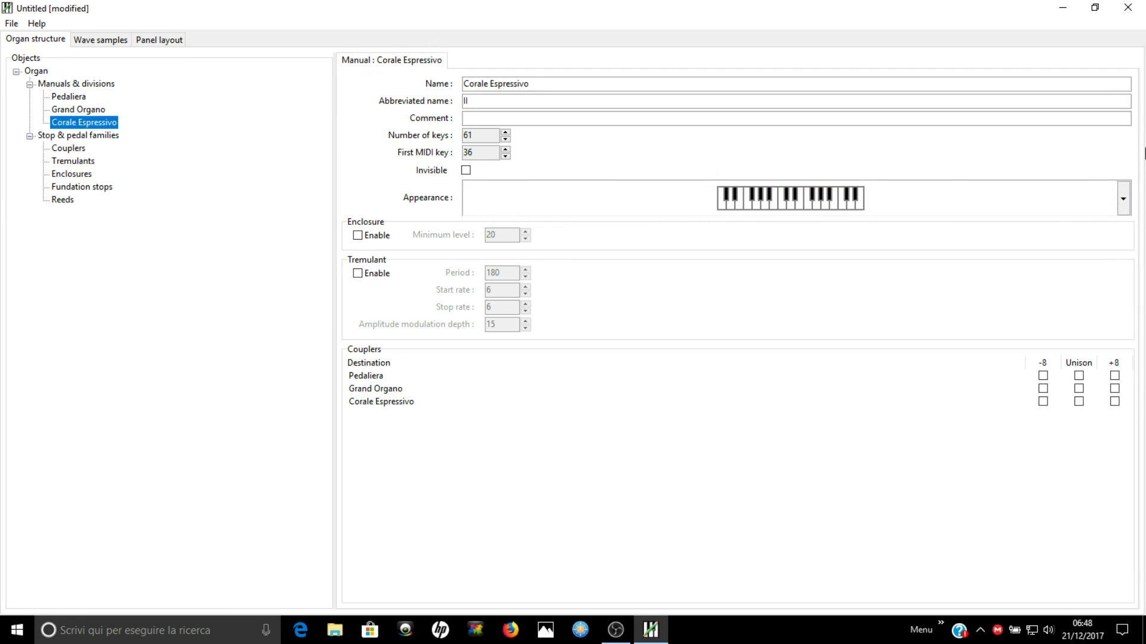
left_click(1125, 197)
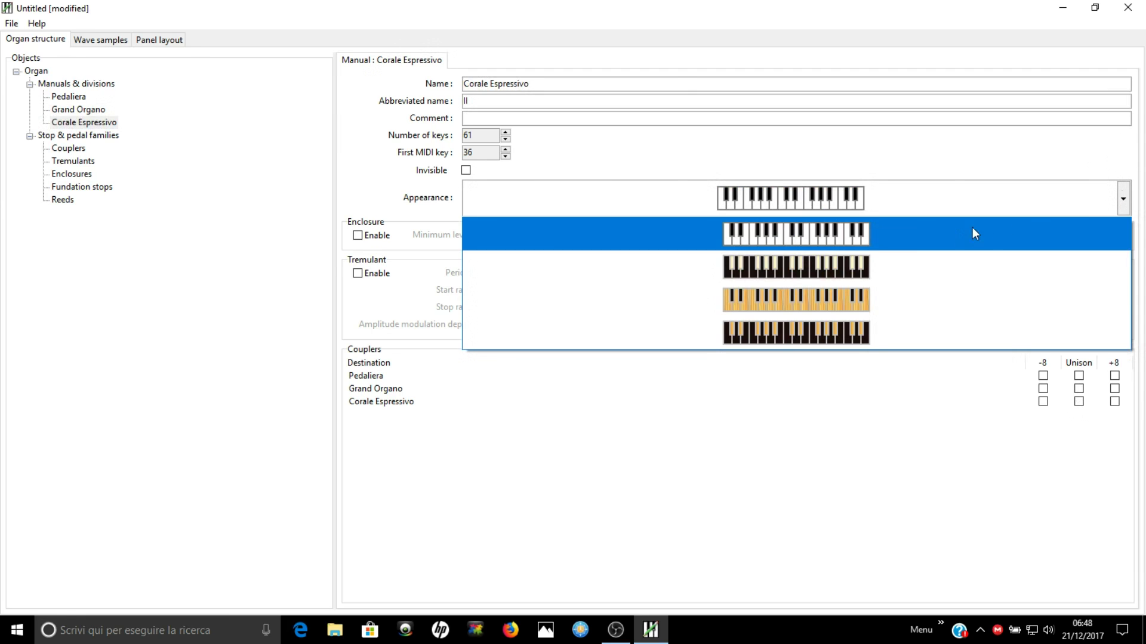
left_click(876, 300)
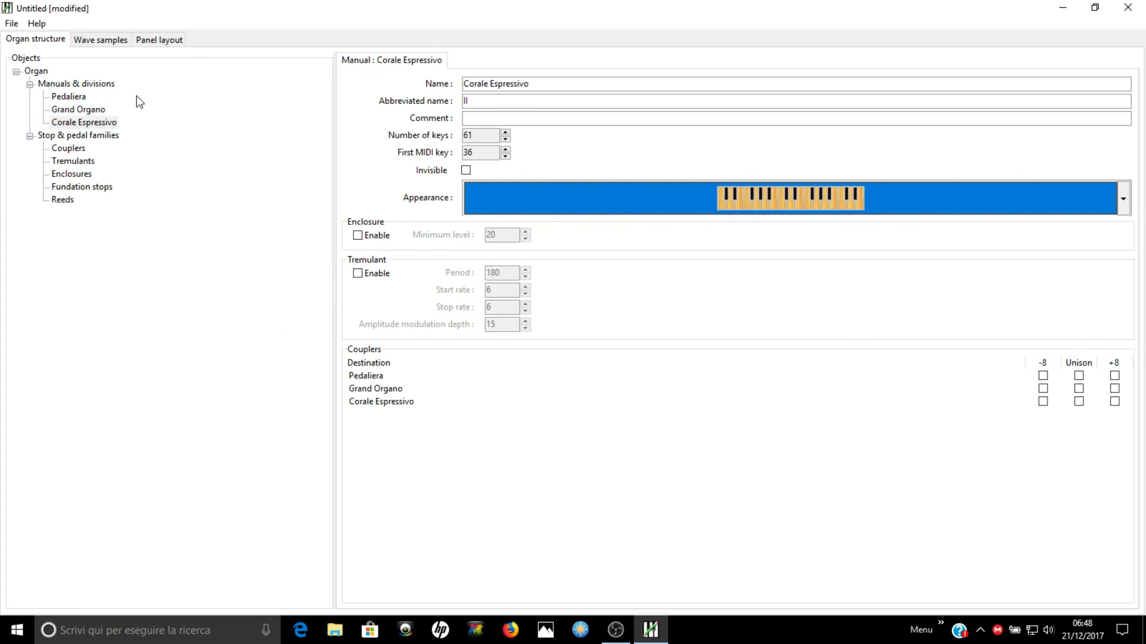
Scan the folder G:\GrandOrgue\Venezia_Frari_Mascioni\GO\Principale 8 for pipe wave samples.
left_click(105, 42)
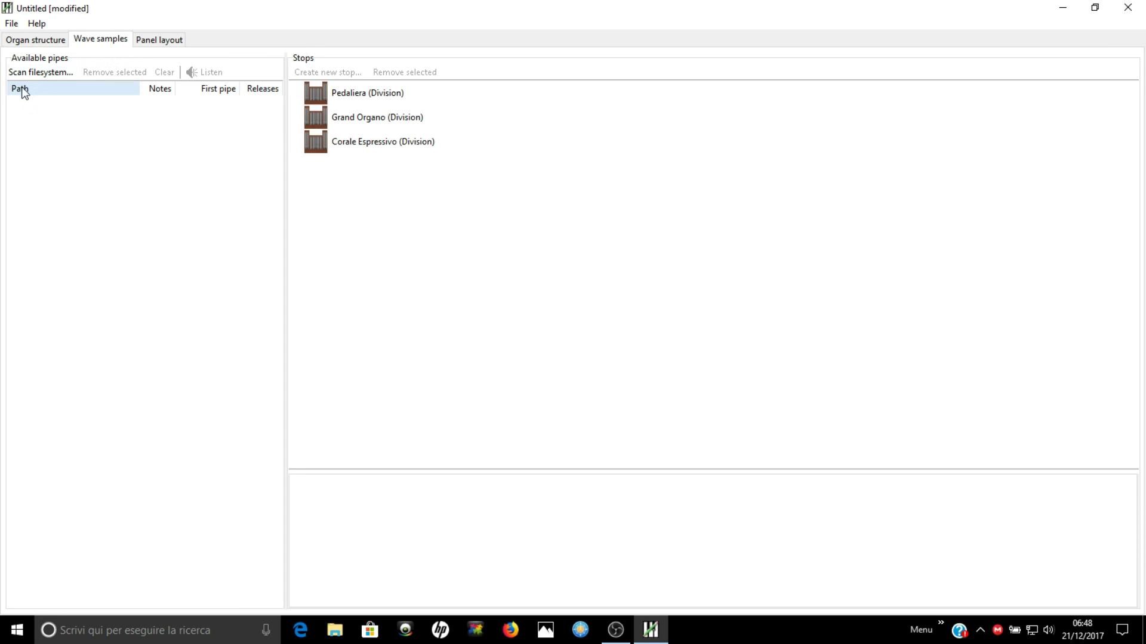
left_click(28, 72)
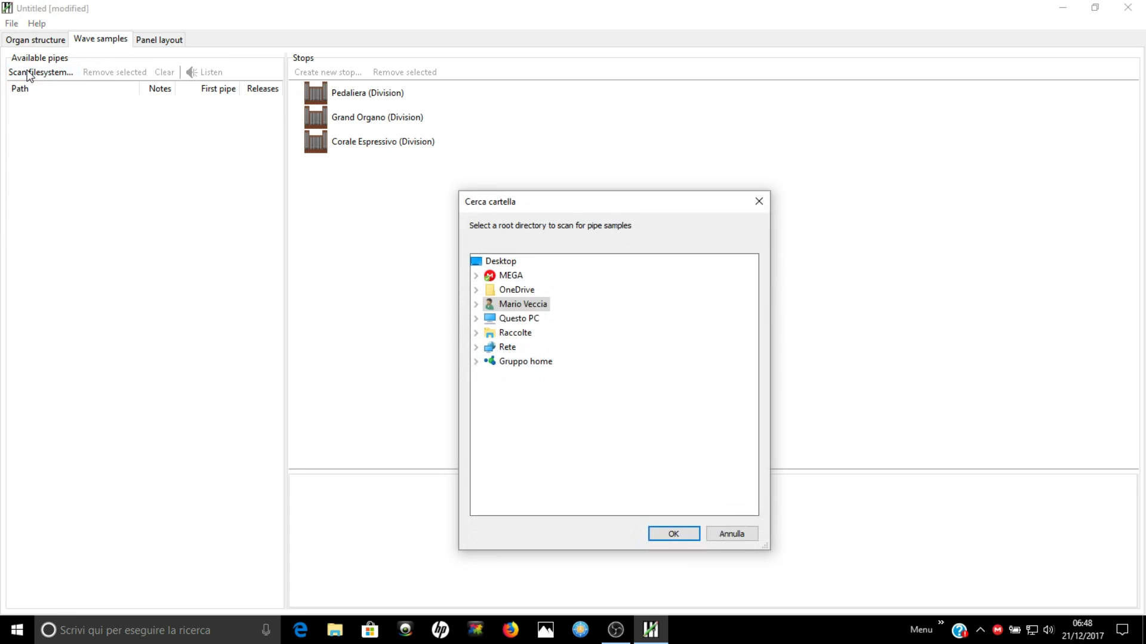
double_click(515, 322)
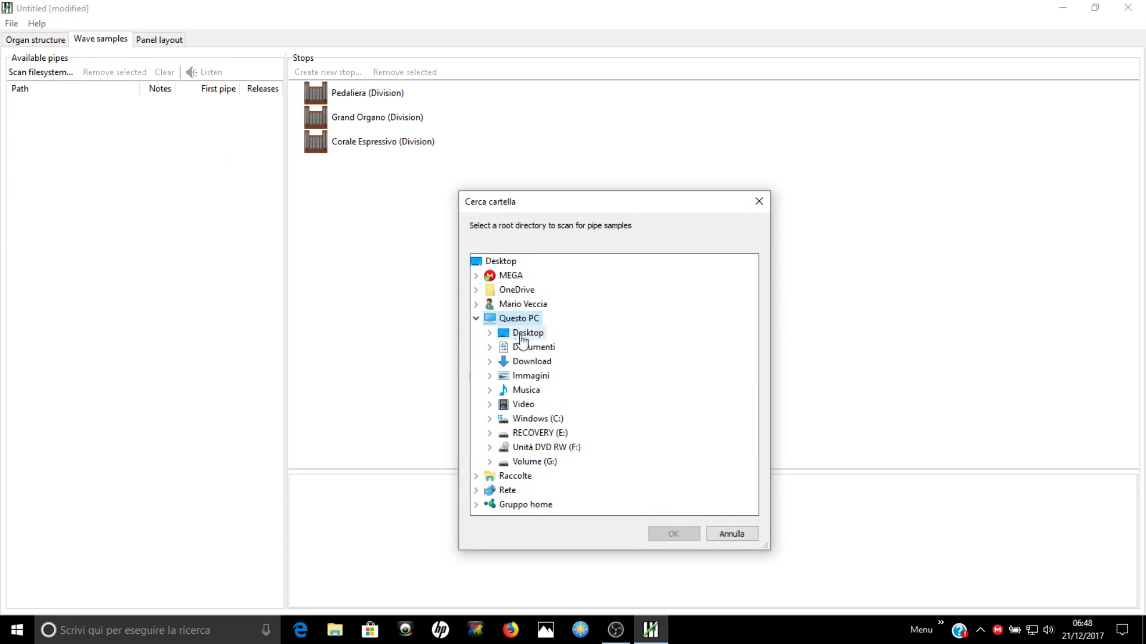
double_click(522, 463)
double_click(549, 390)
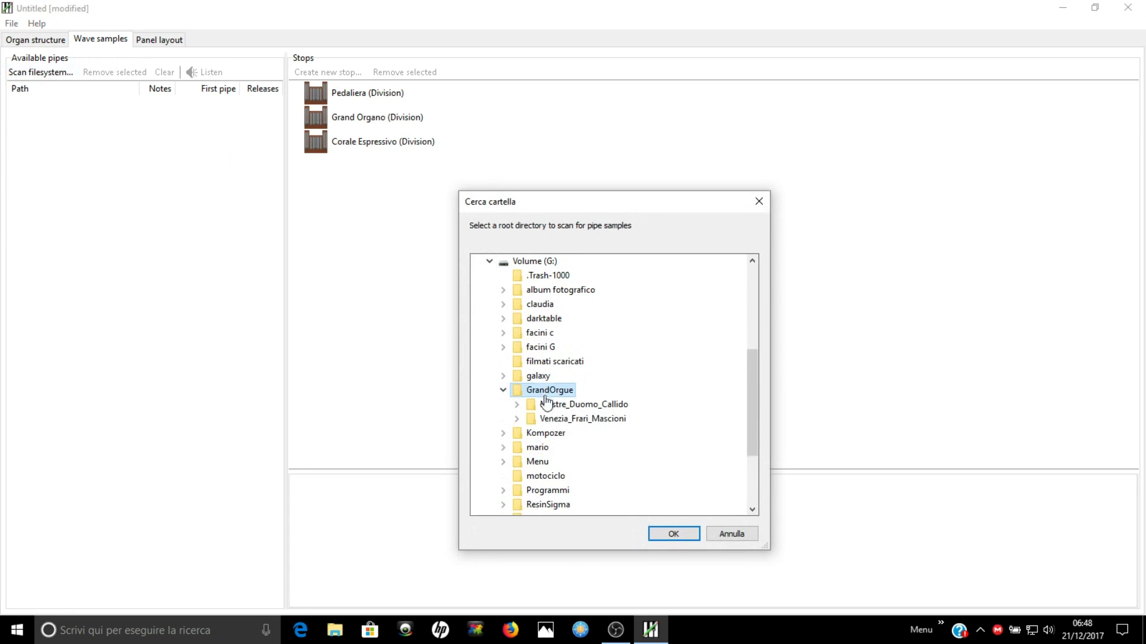
double_click(561, 420)
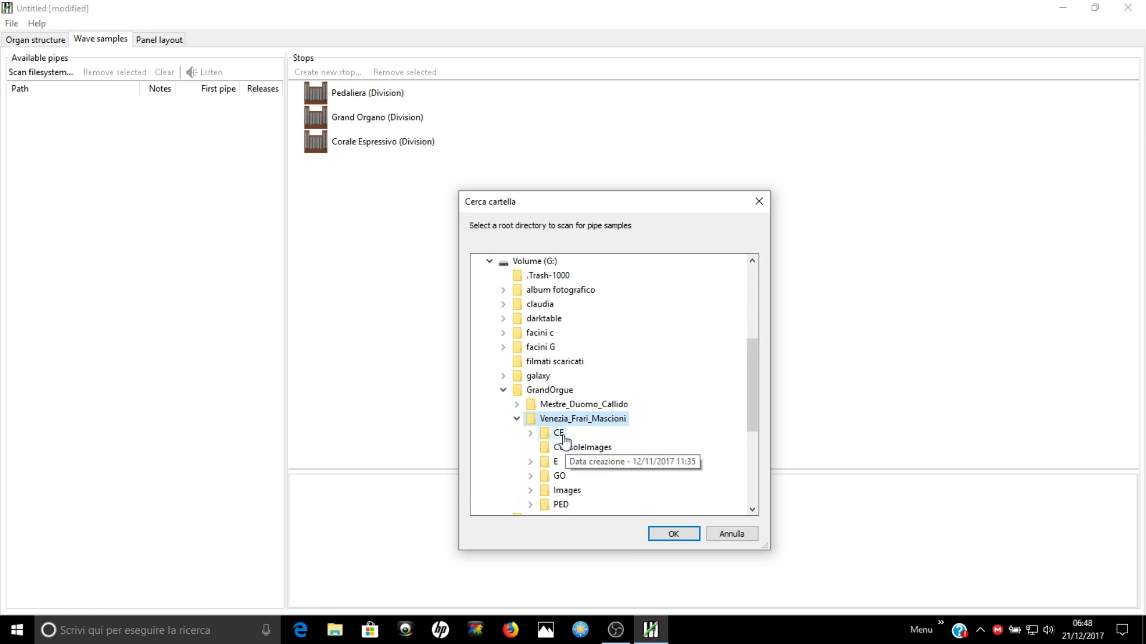
double_click(559, 477)
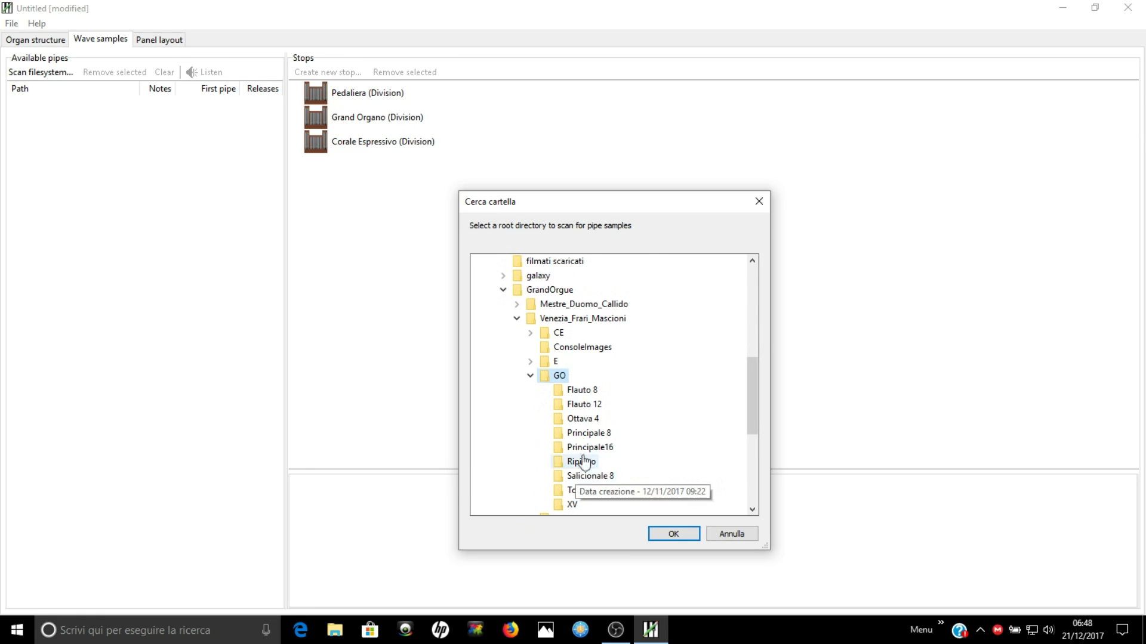
left_click(596, 435)
left_click(669, 535)
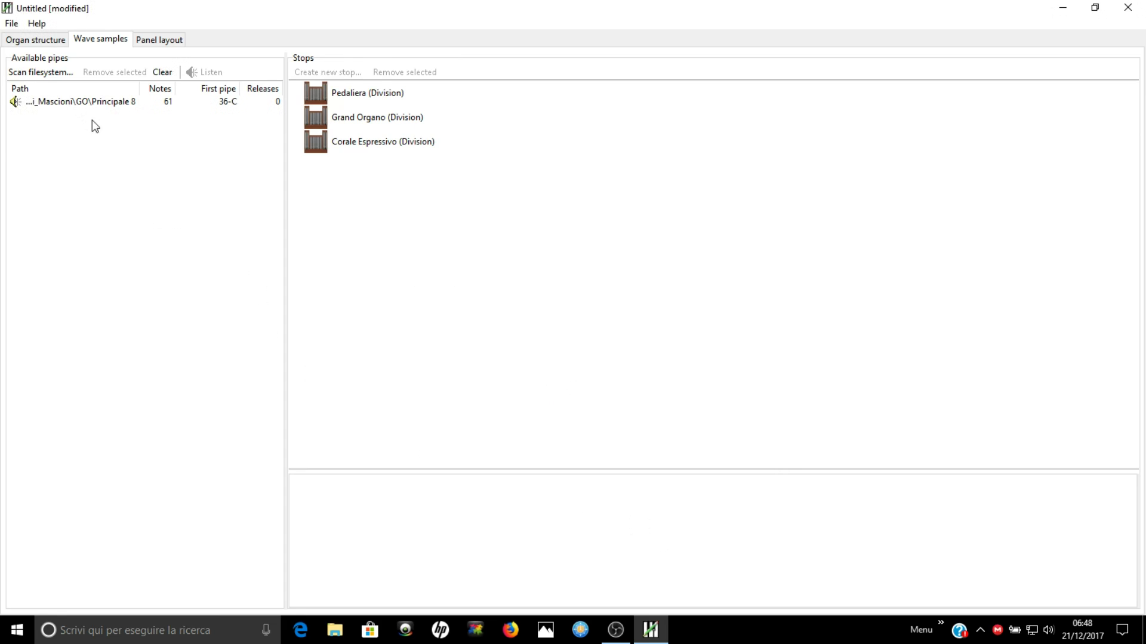
Listen to the 038-D.wav sample of the scanned Principale 8 pipes, then stop playback and close the player.
double_click(81, 100)
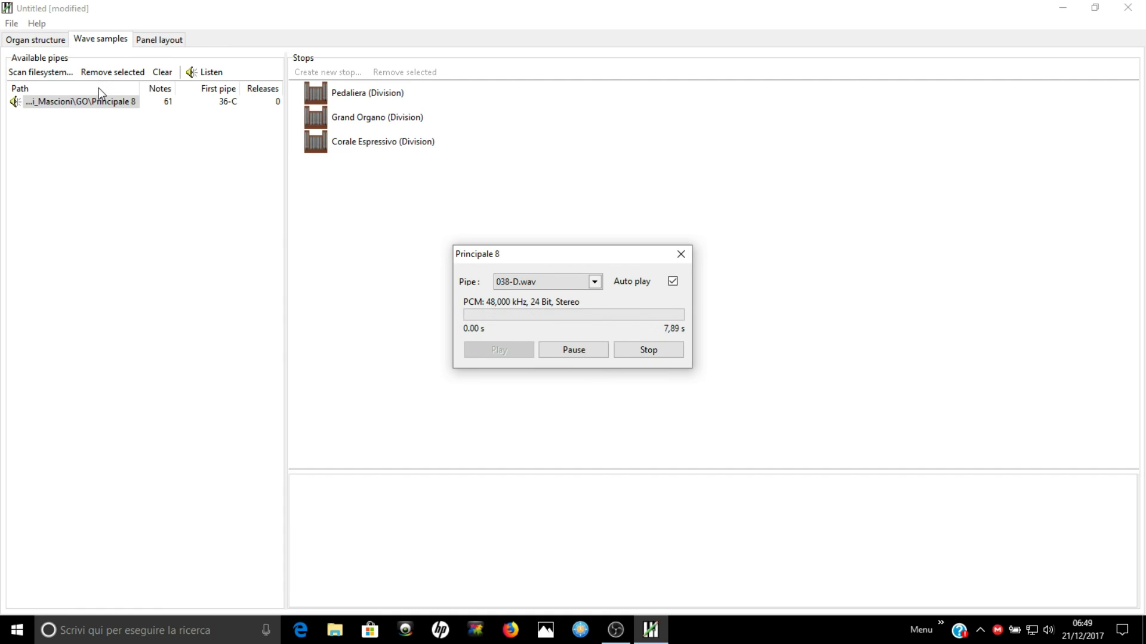
left_click(630, 352)
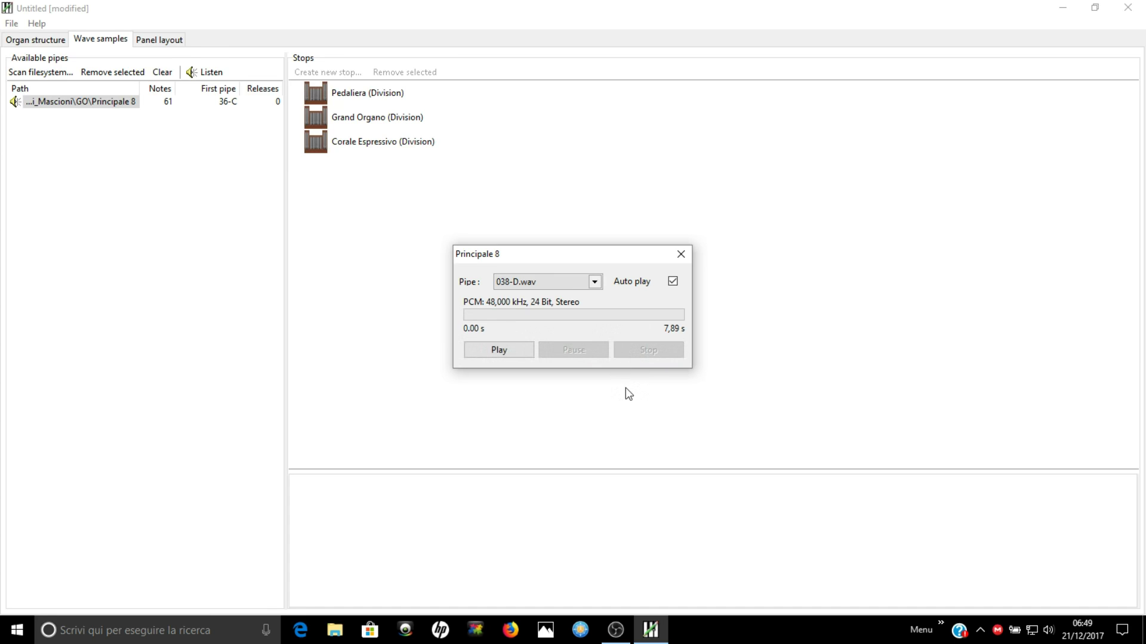
left_click(681, 254)
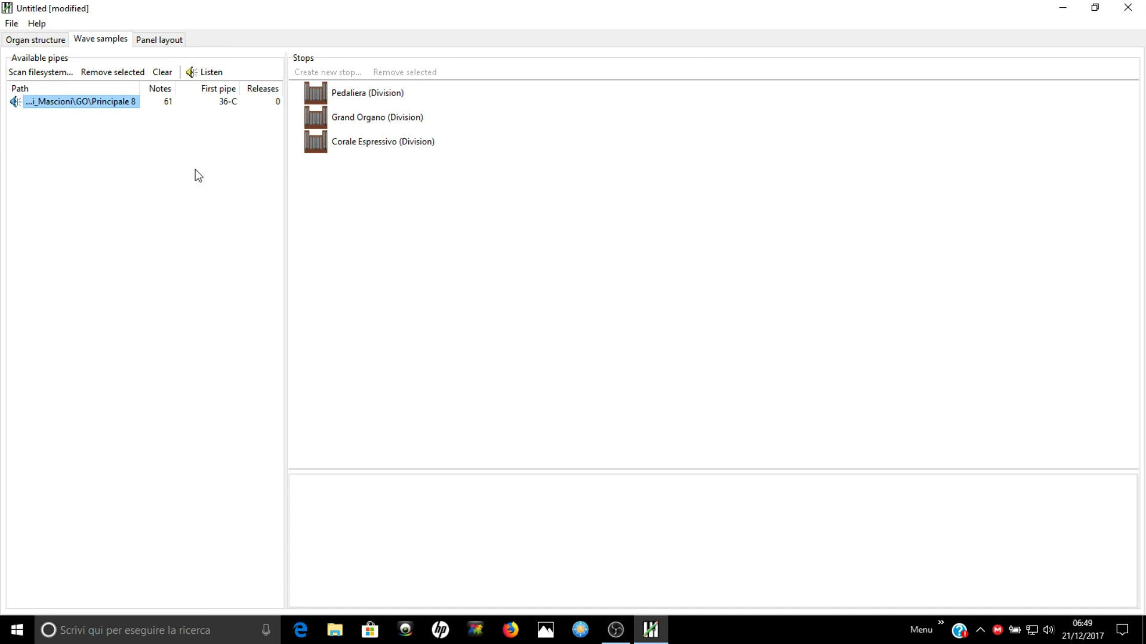
Create a stop named Principale 8 in the Grand Organo division from the scanned Principale 8 pipes.
left_click_drag(79, 99, 311, 112)
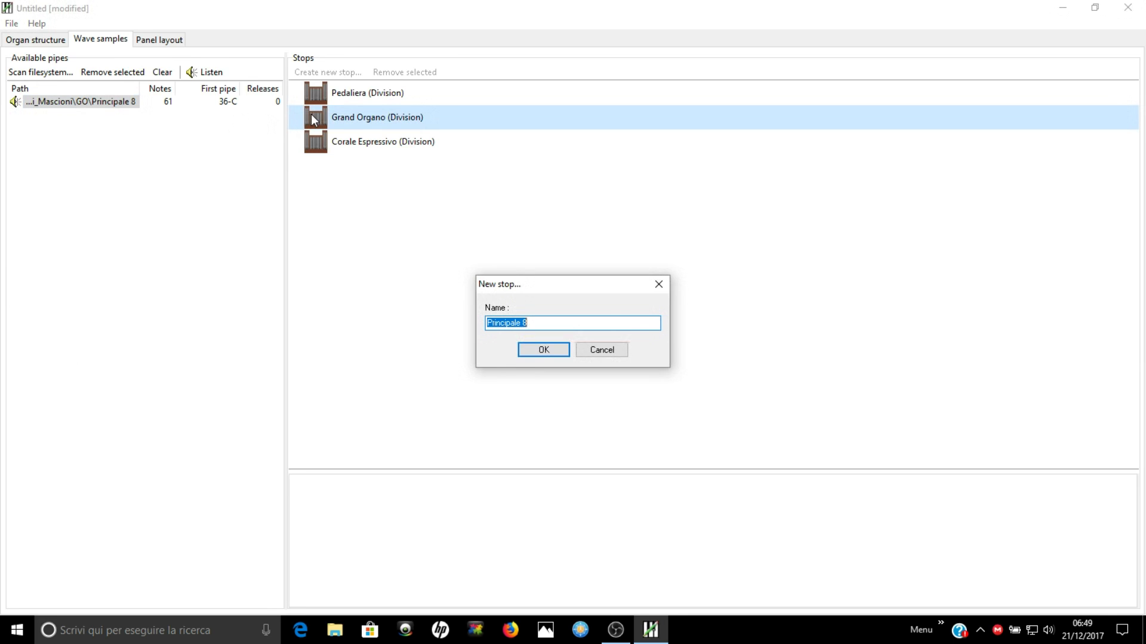
left_click(544, 352)
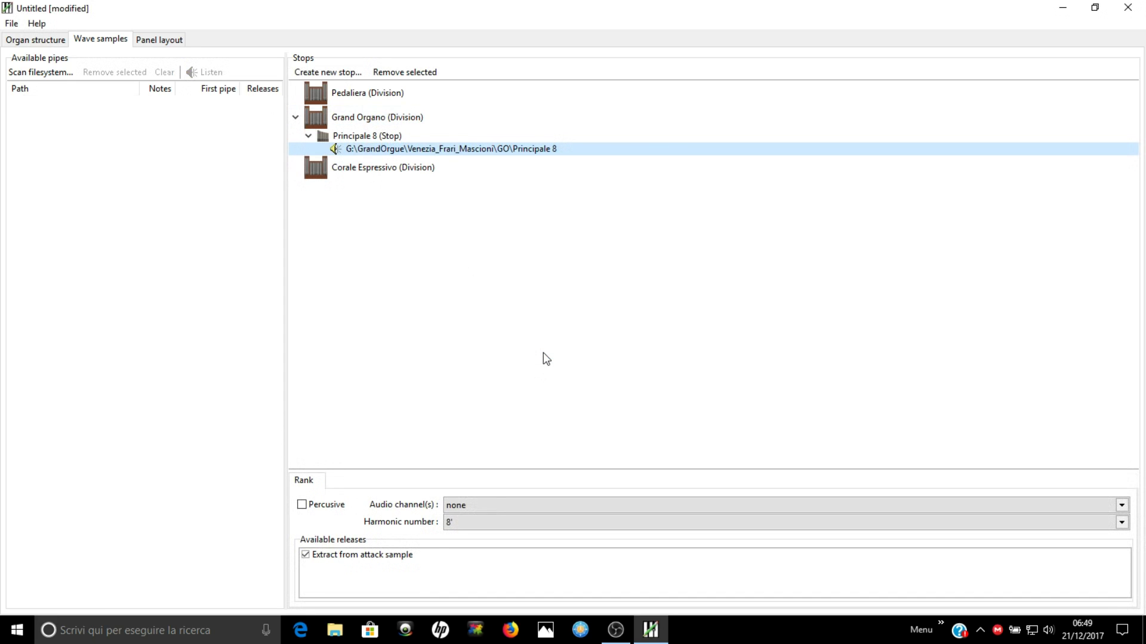
Scan the folder G:\GrandOrgue\Venezia_Frari_Mascioni\CE\Bordone 8 for pipe wave samples.
left_click(29, 73)
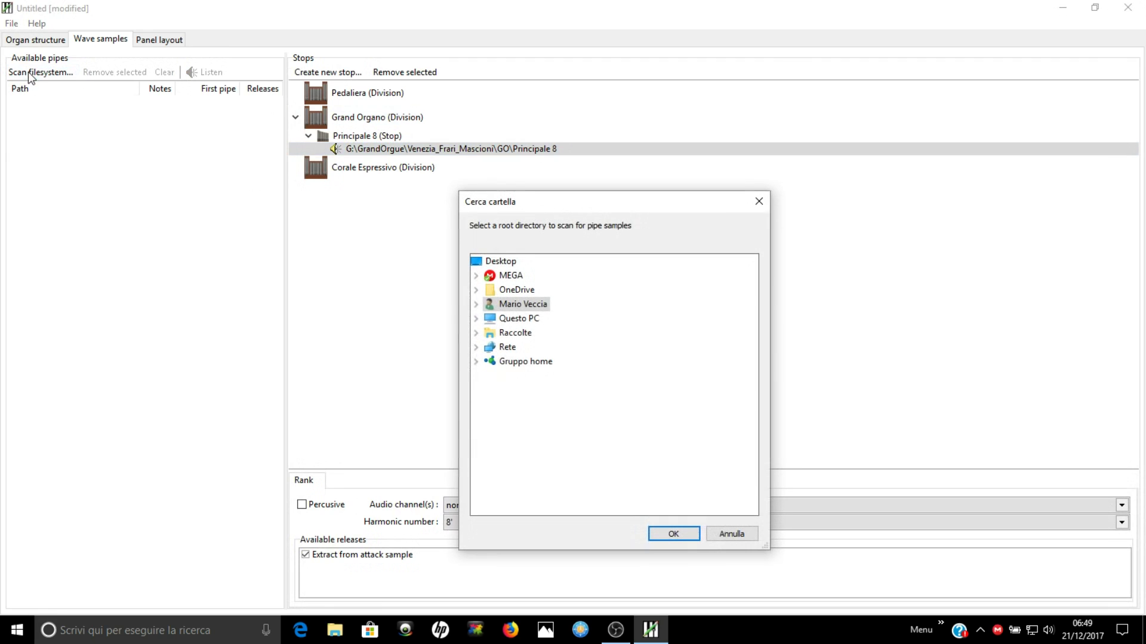
double_click(518, 319)
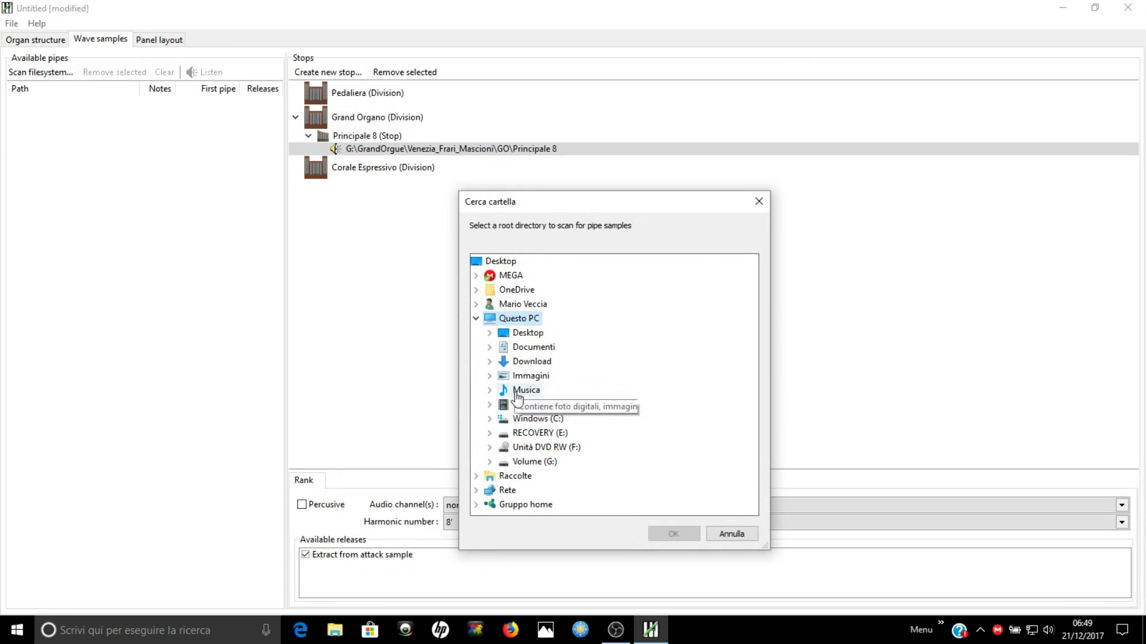
double_click(529, 462)
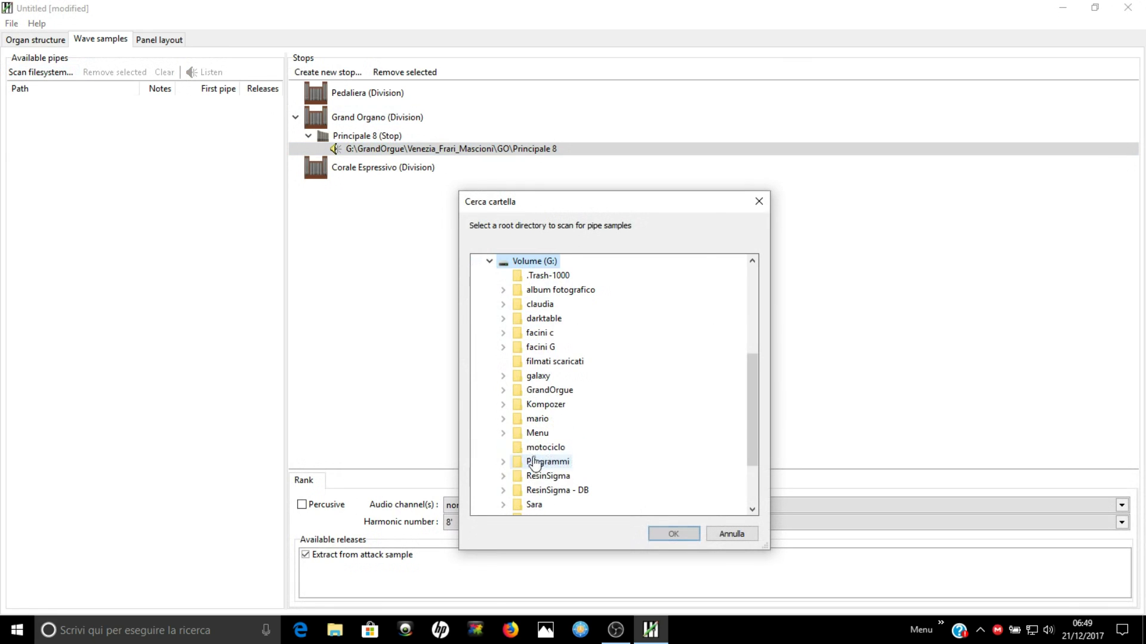
double_click(547, 391)
double_click(563, 421)
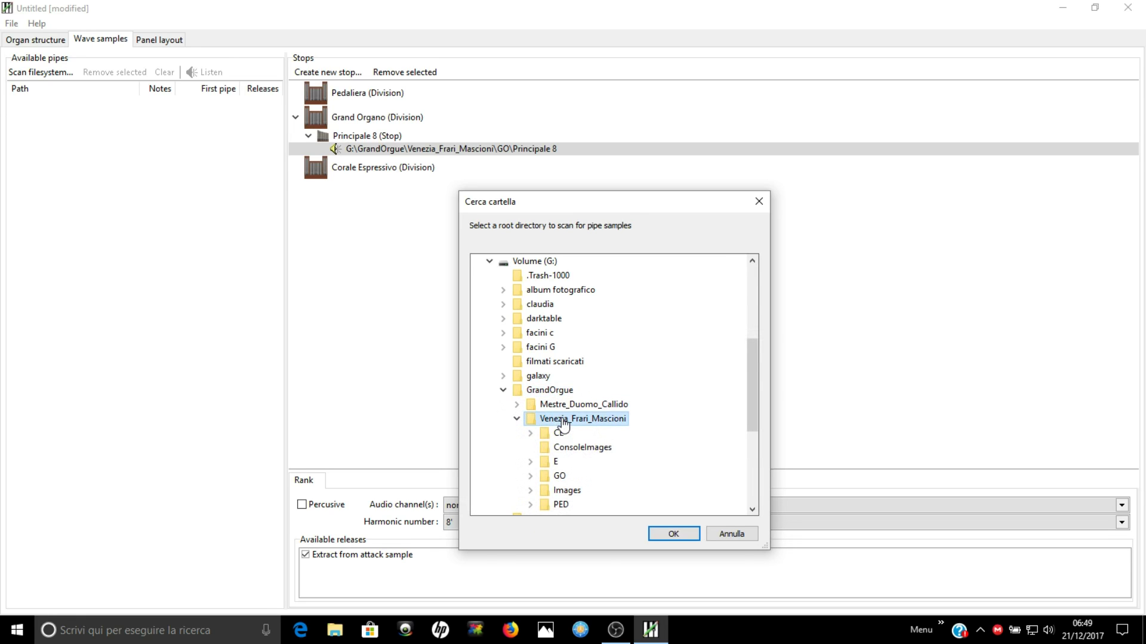
double_click(561, 433)
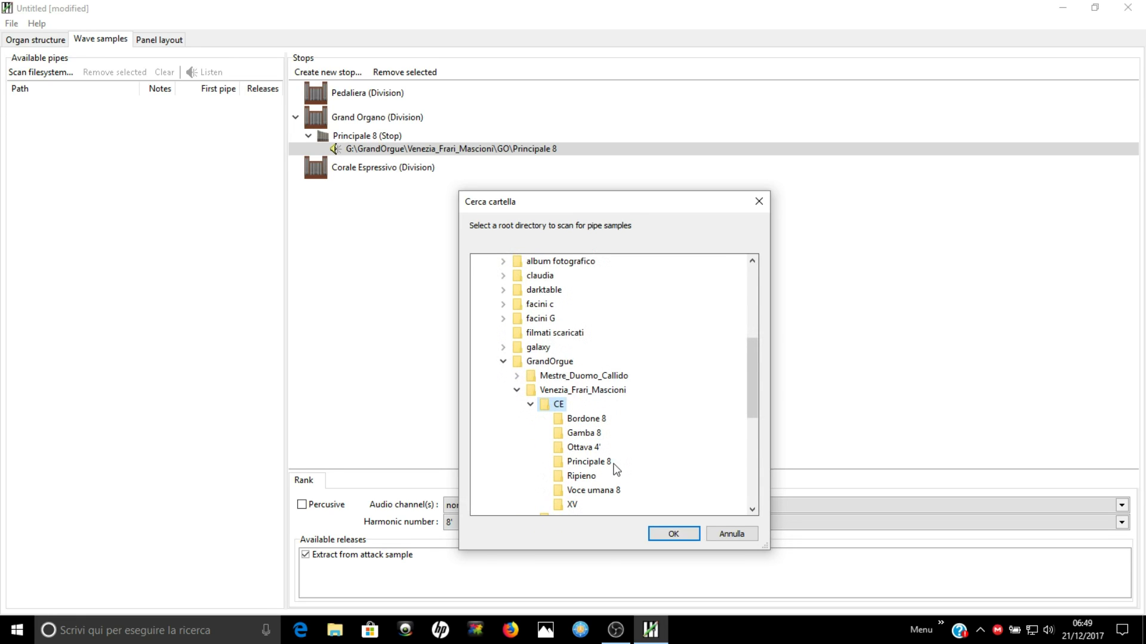
left_click(597, 421)
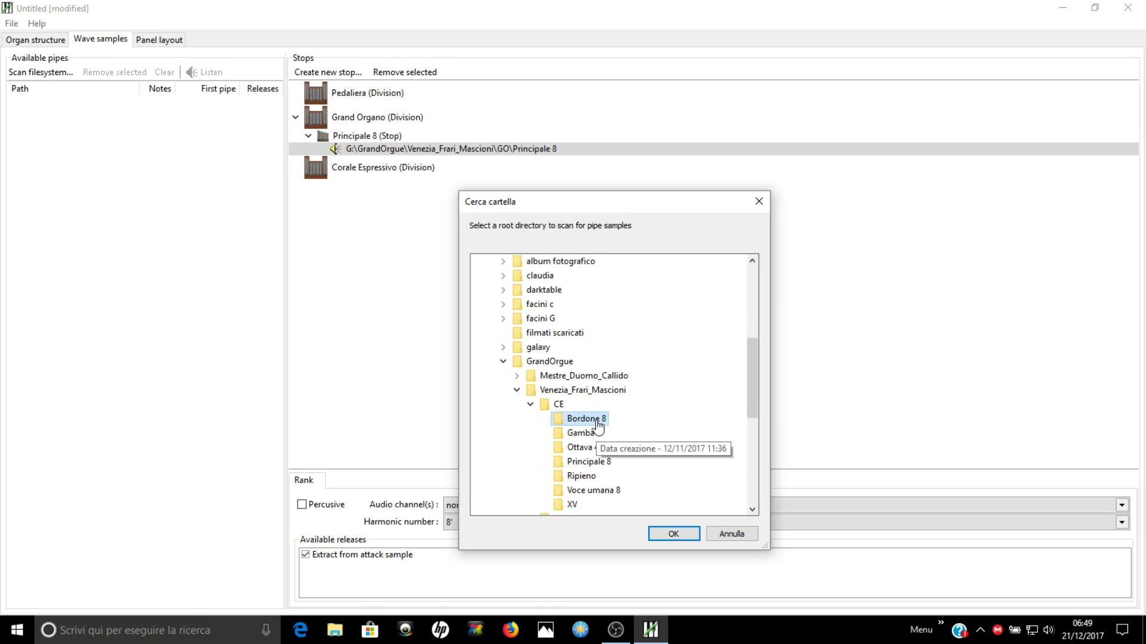
left_click(670, 532)
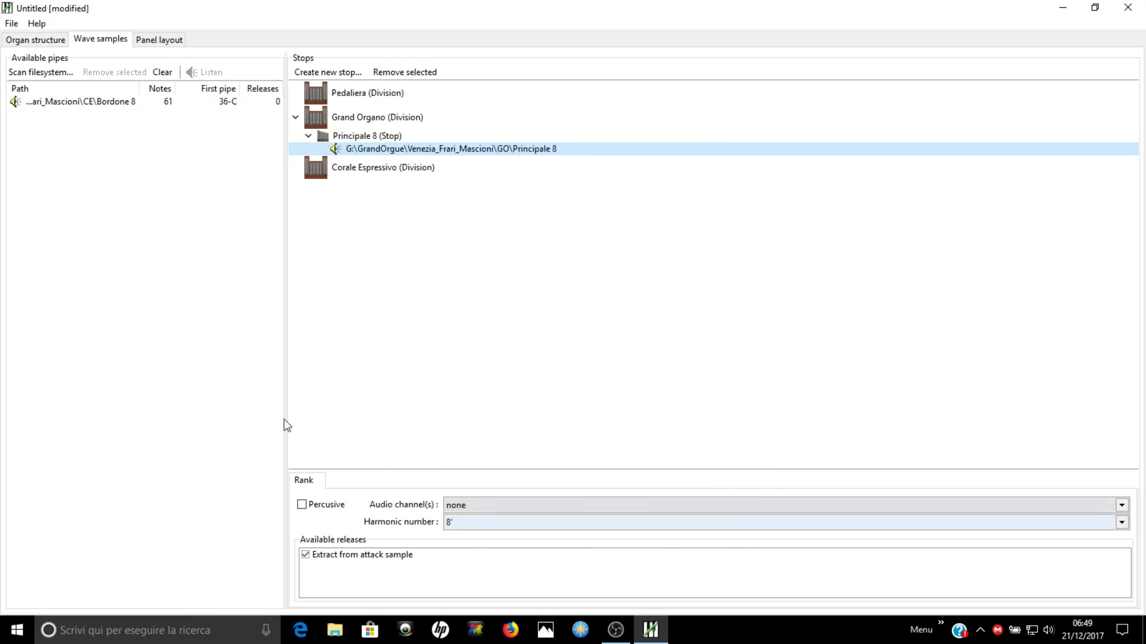
Listen to the 036-C.wav and 058-A#.wav samples of the scanned Bordone 8 pipes, then stop playback and close the player.
double_click(60, 105)
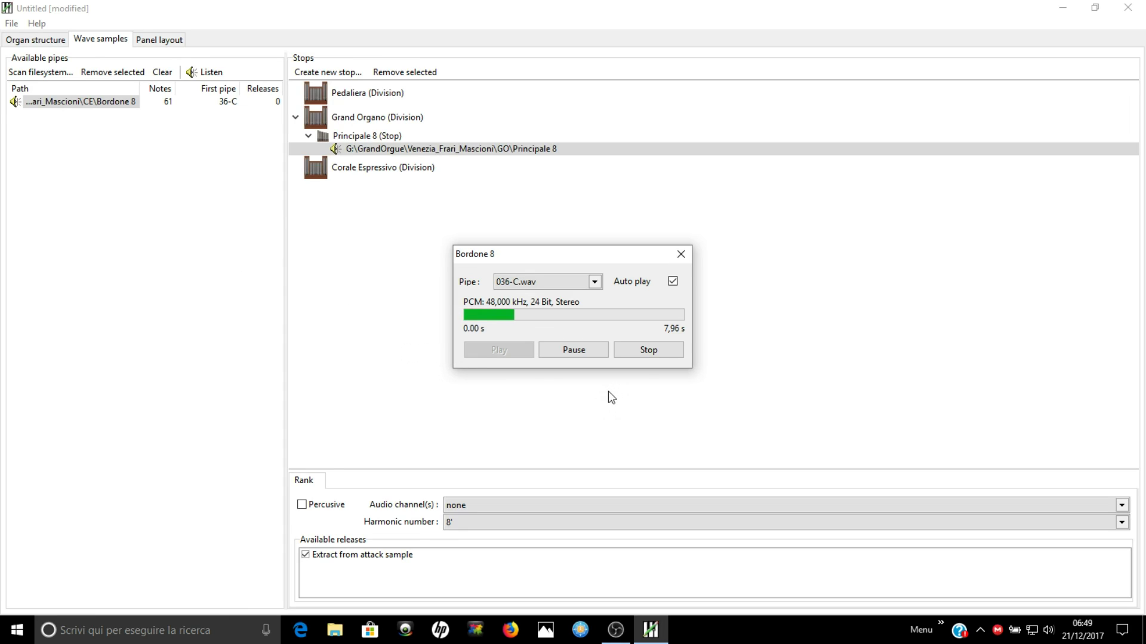
left_click(594, 283)
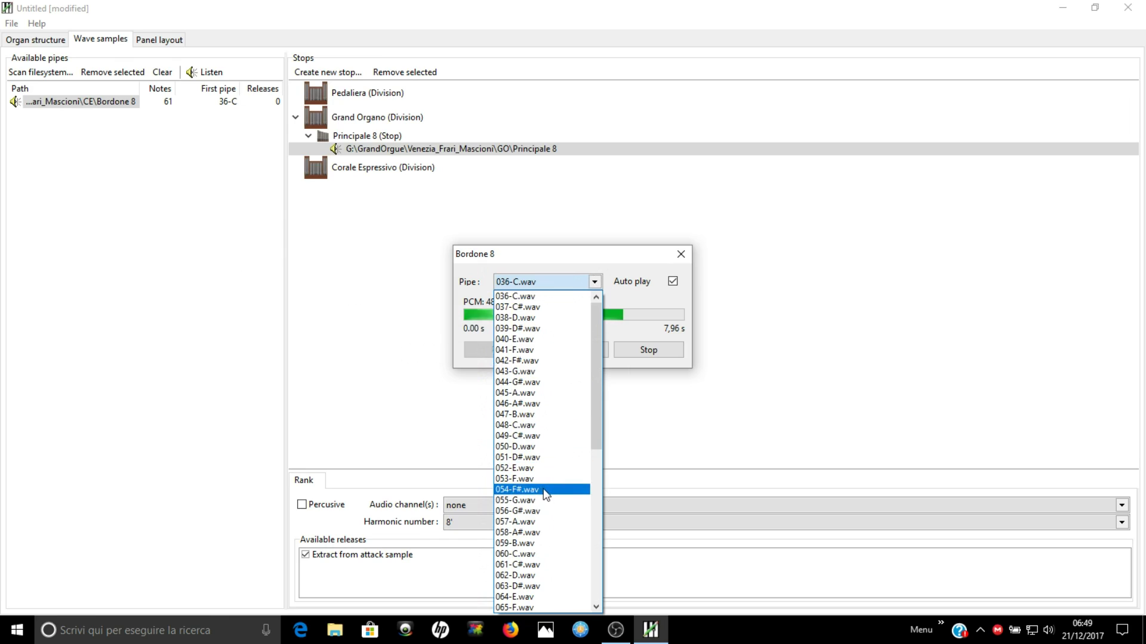
left_click(537, 532)
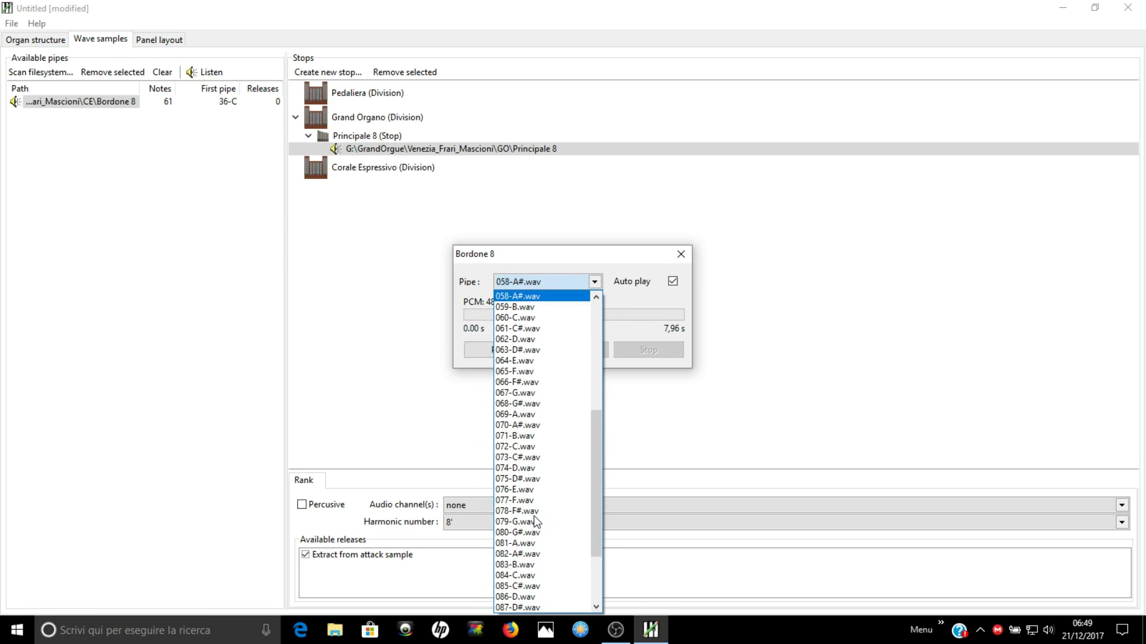
left_click(686, 425)
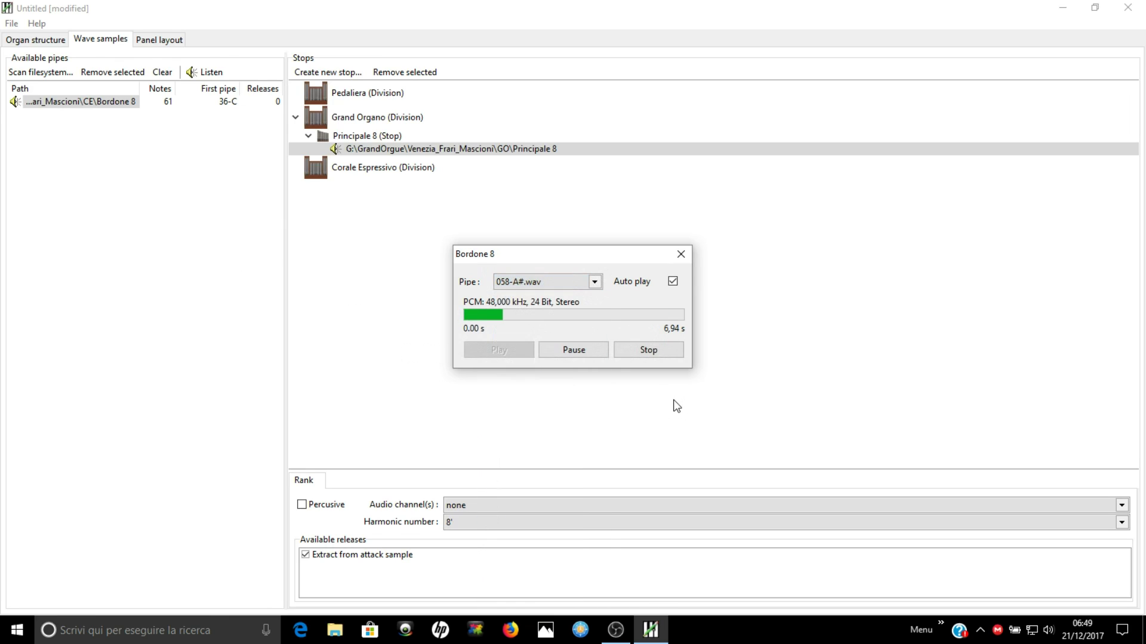
left_click(658, 350)
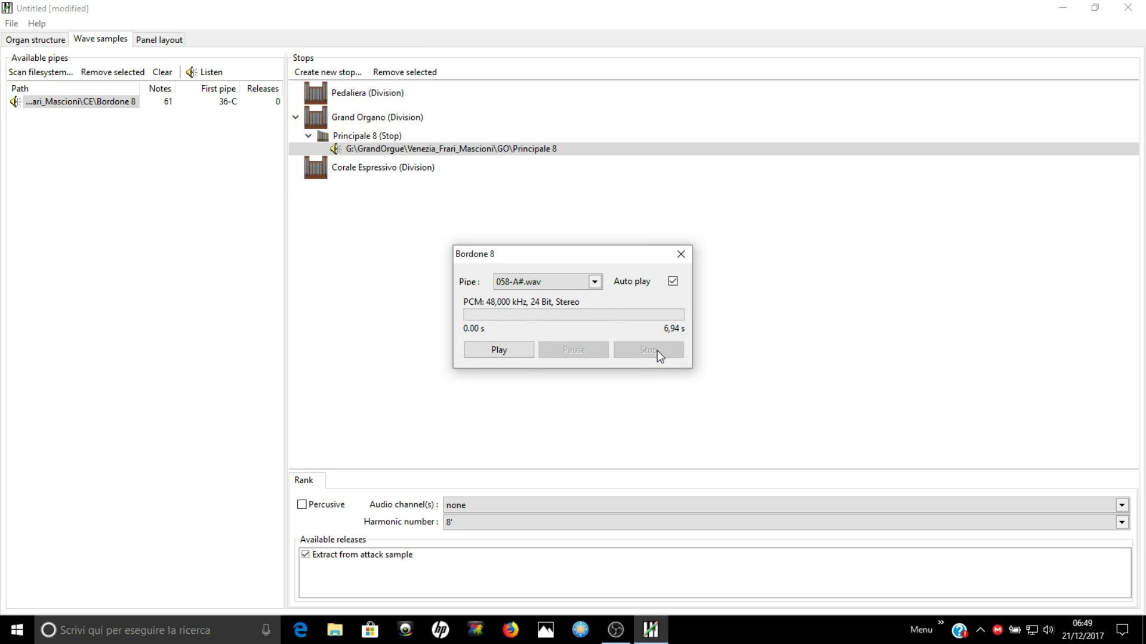
left_click(681, 254)
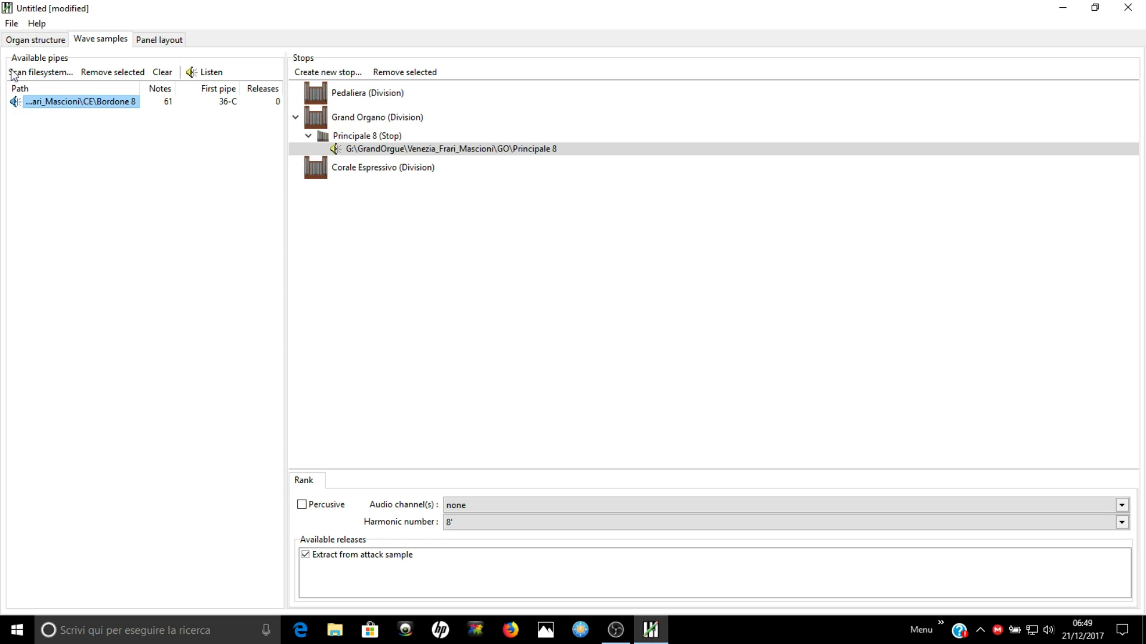
Create a stop named Bordone 8 in the Corale Espressivo division from the scanned Bordone 8 pipes.
left_click_drag(89, 104, 312, 171)
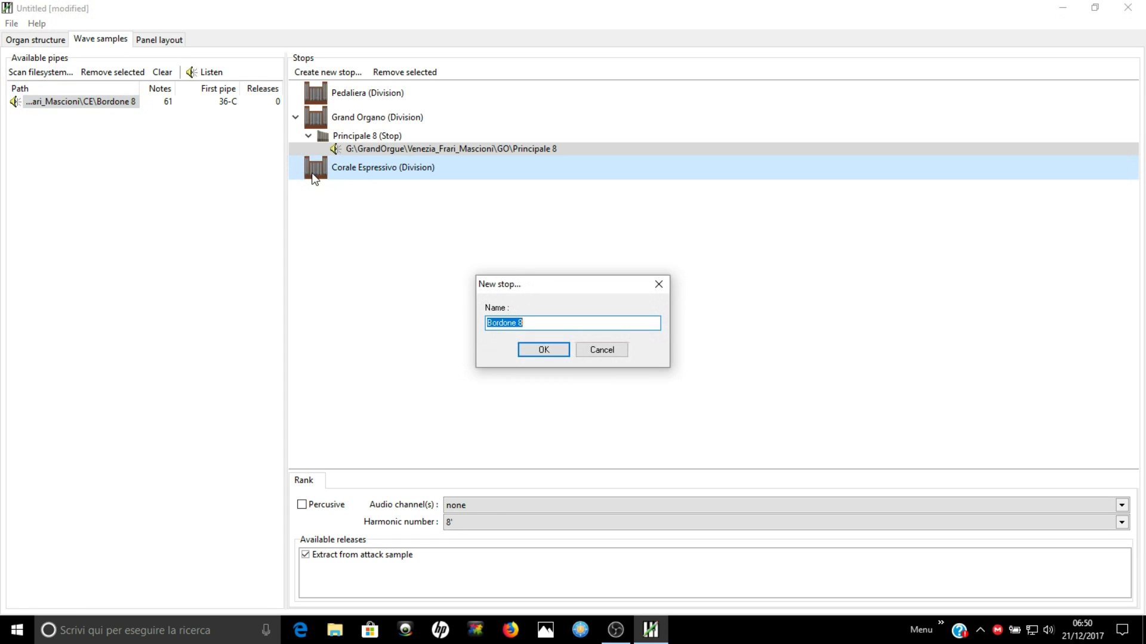
left_click(527, 350)
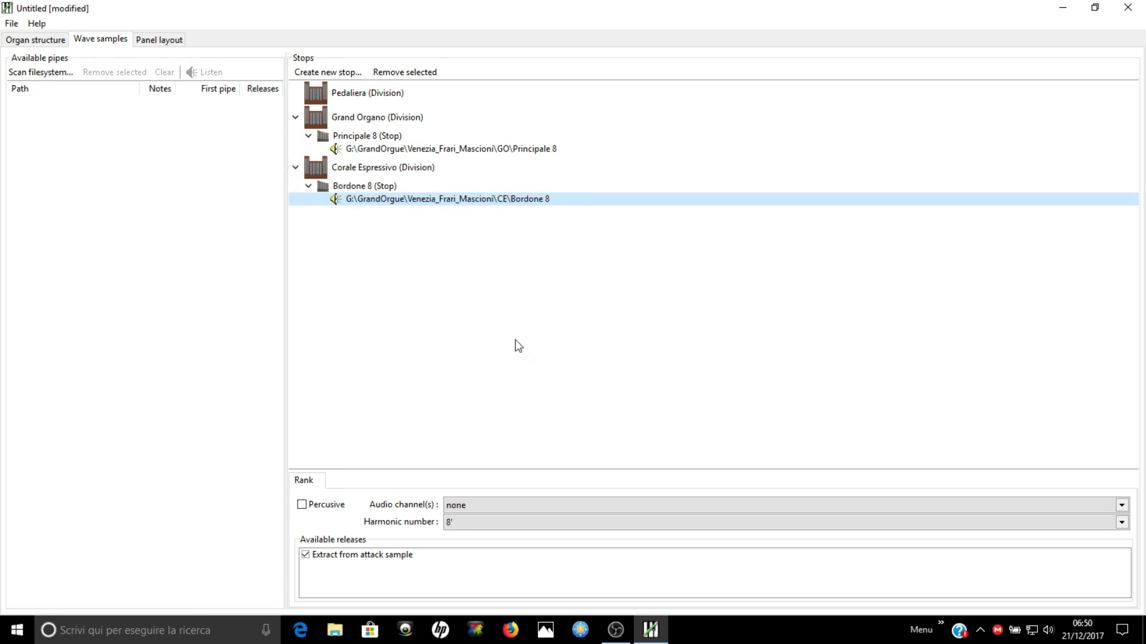
Scan the folder G:\GrandOrgue\Venezia_Frari_Mascioni\PED\Contrabasso 16 for pipe wave samples.
left_click(43, 73)
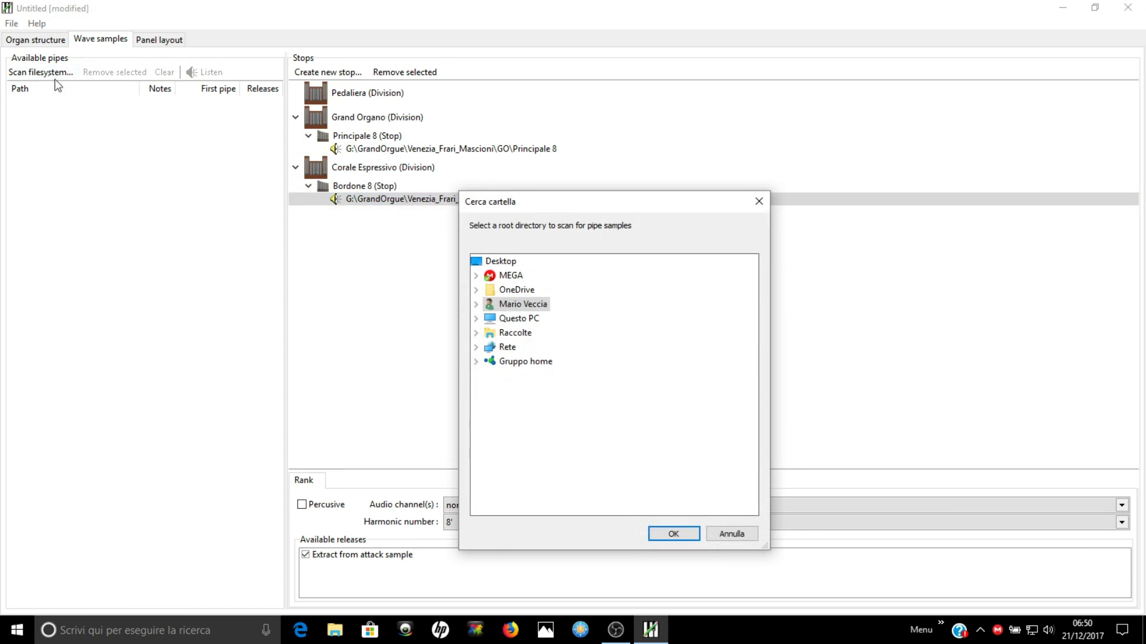
left_click(504, 318)
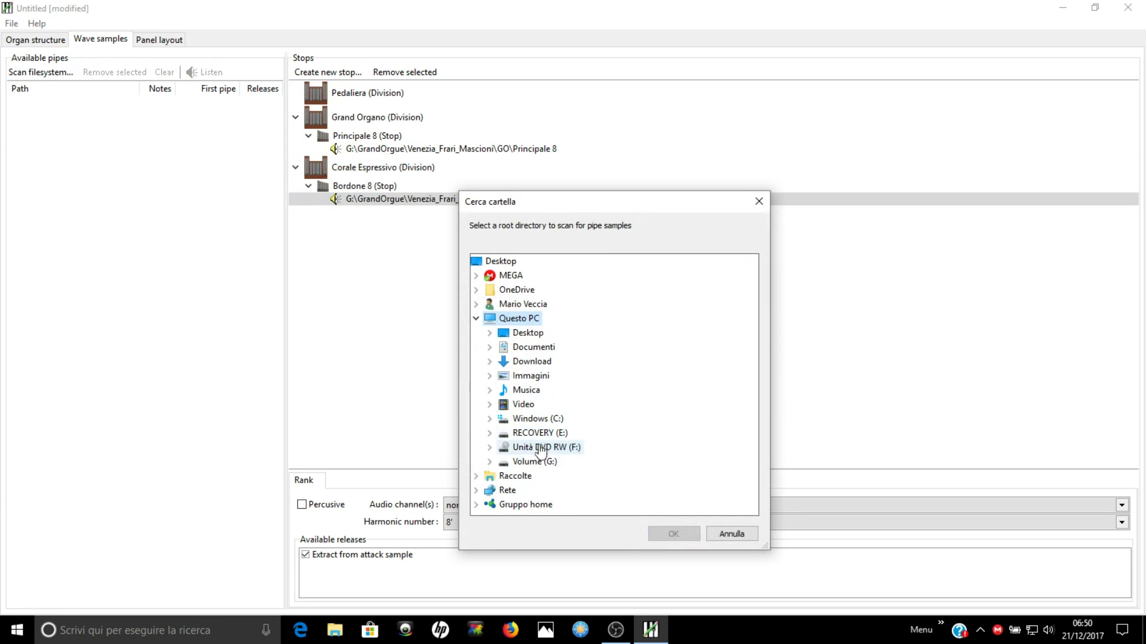
double_click(542, 463)
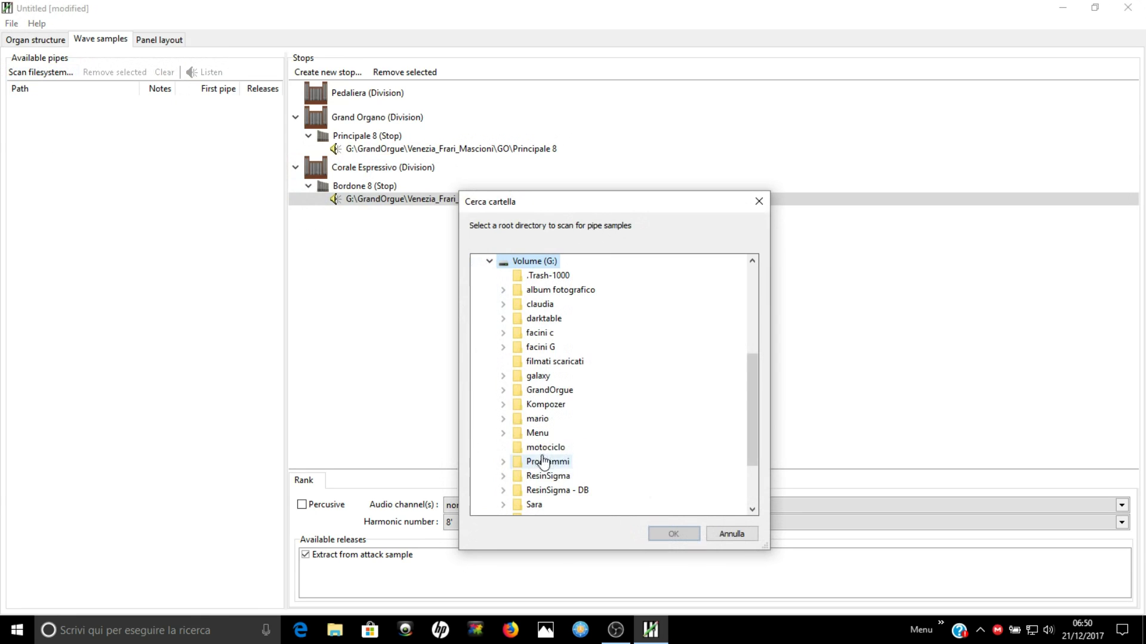
double_click(546, 391)
double_click(556, 418)
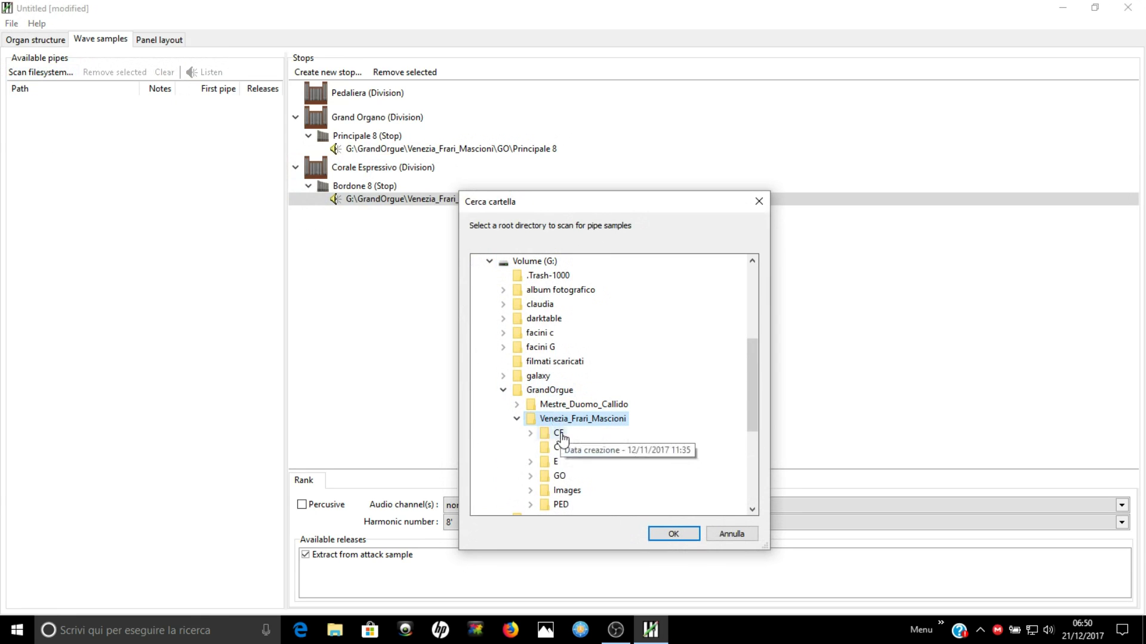
double_click(561, 419)
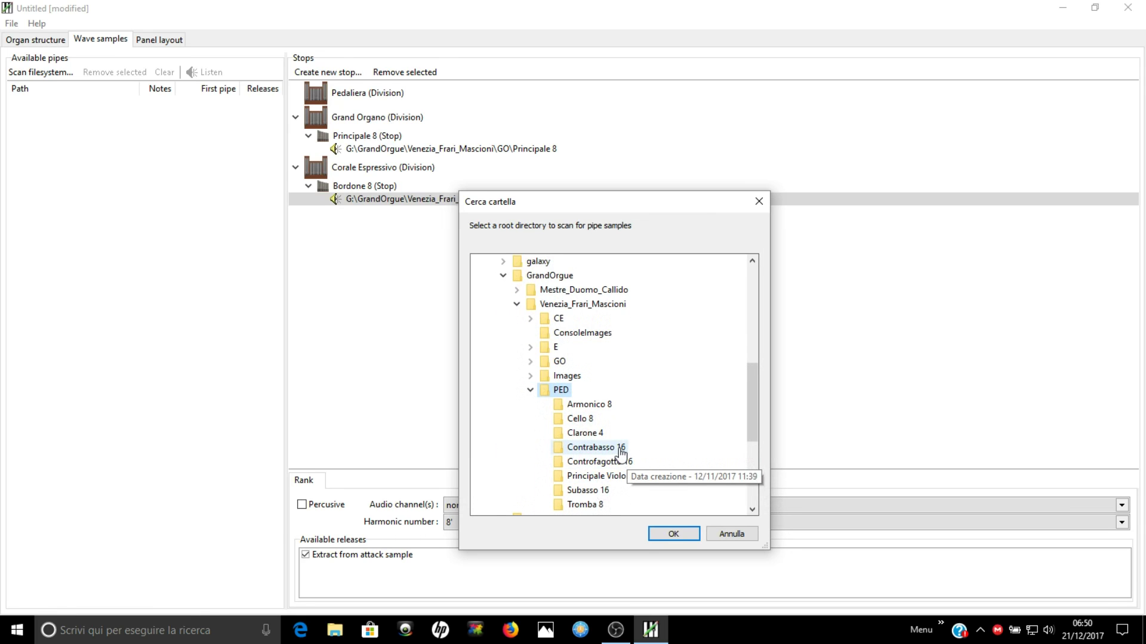
left_click(617, 449)
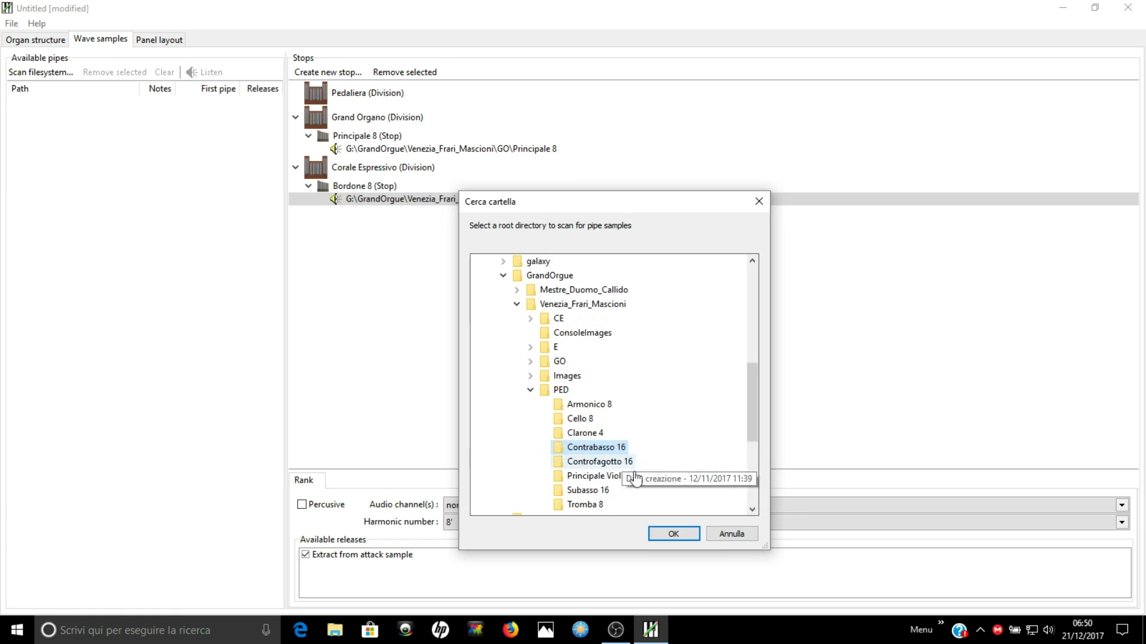
left_click(671, 533)
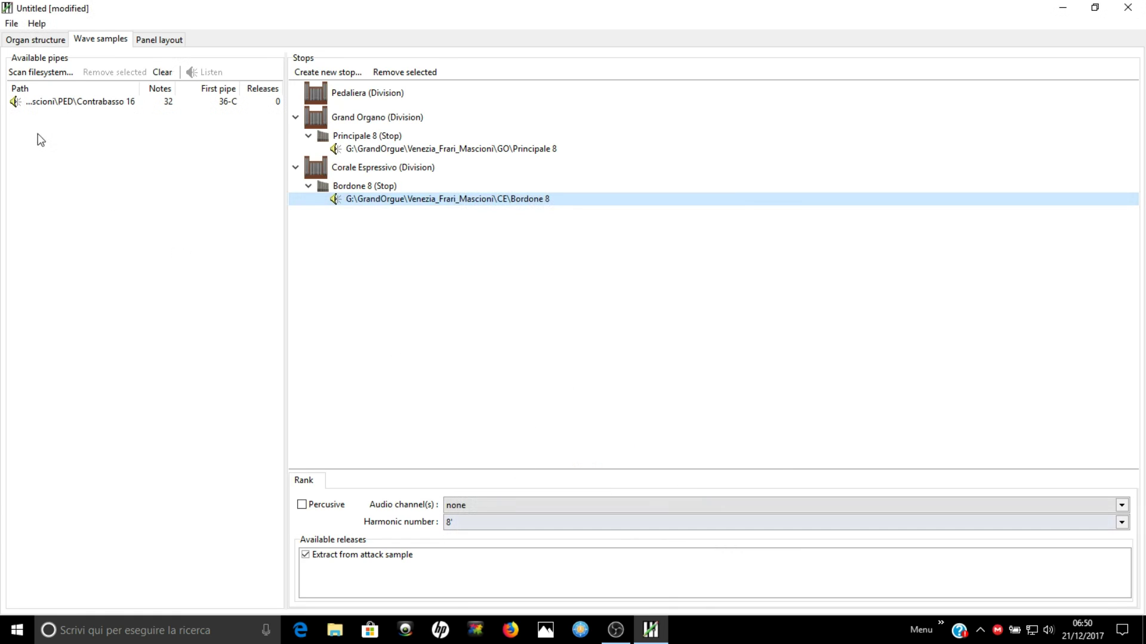
Listen to the 036-C.wav sample of the scanned Contrabasso 16 pipes, then stop playback and close the player.
double_click(62, 100)
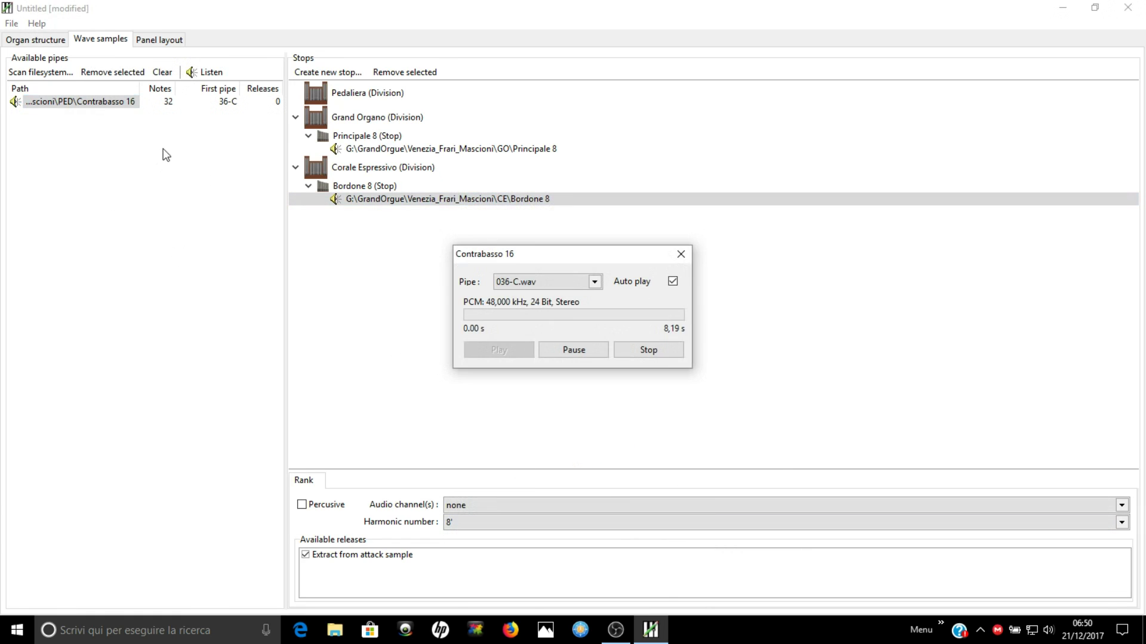
left_click(645, 356)
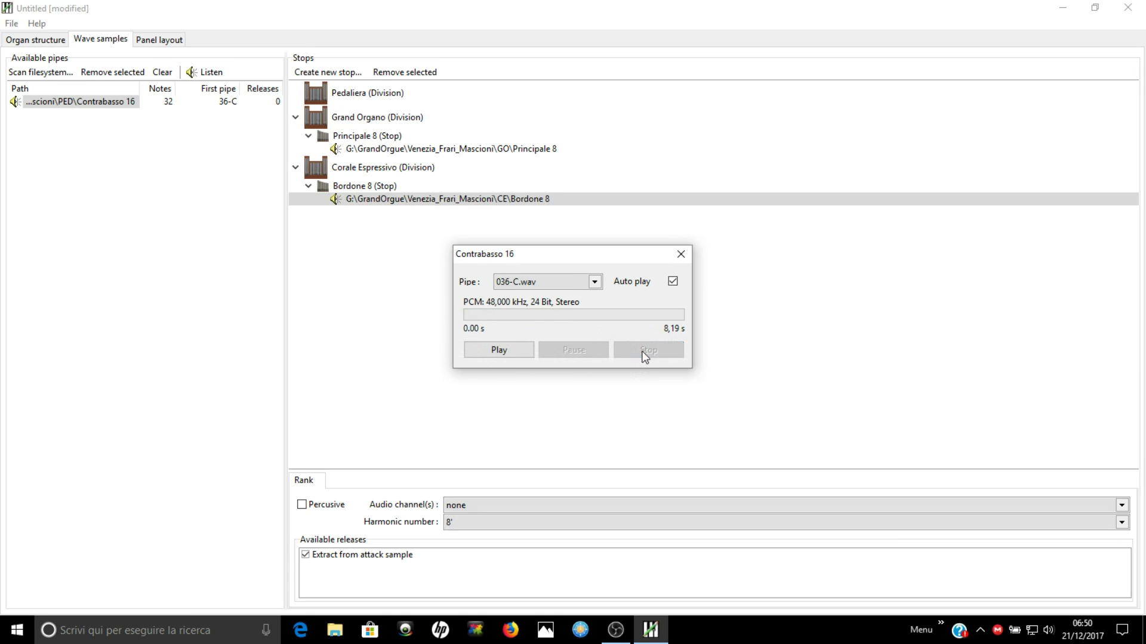
left_click(680, 255)
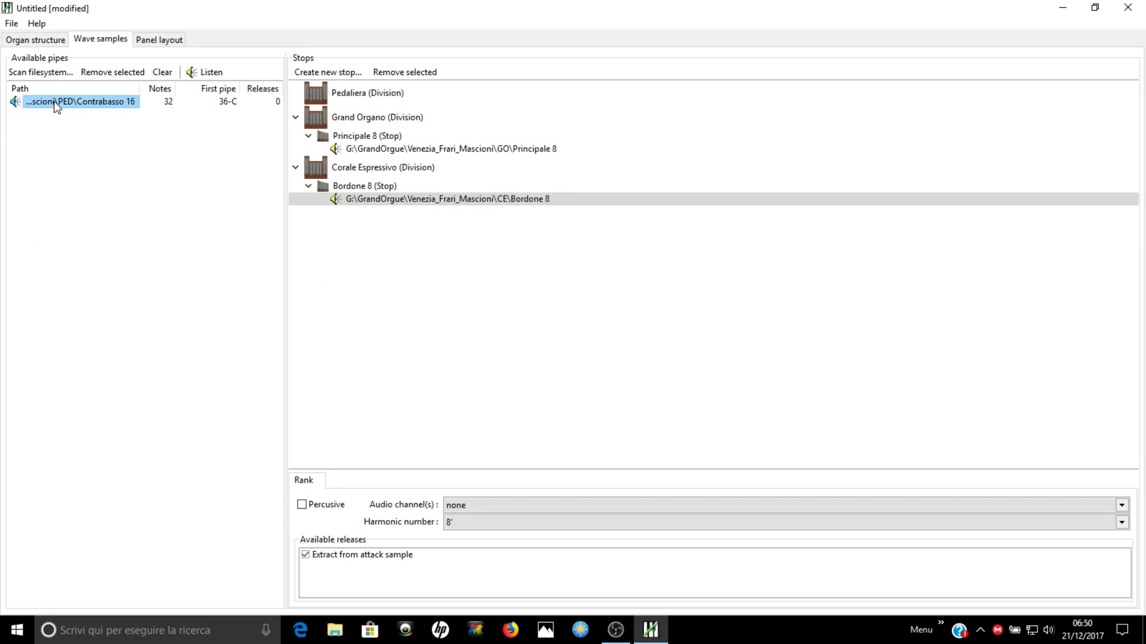
Create a stop named Contrabasso 16 in the Pedaliera division from the scanned Contrabasso 16 pipes.
left_click_drag(55, 102, 331, 101)
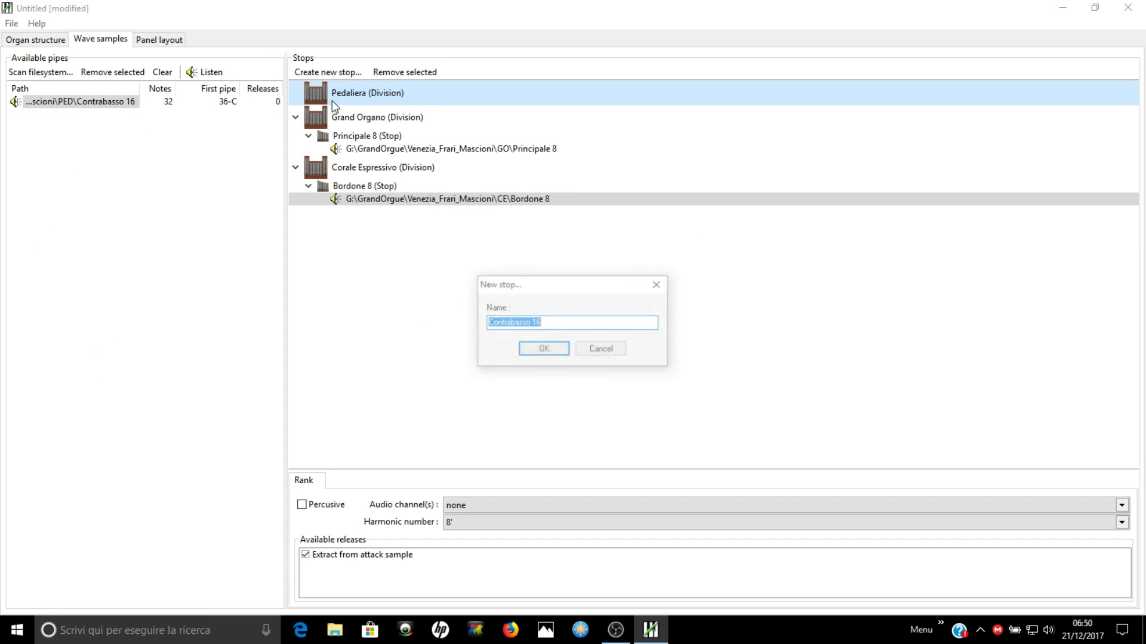
left_click(540, 352)
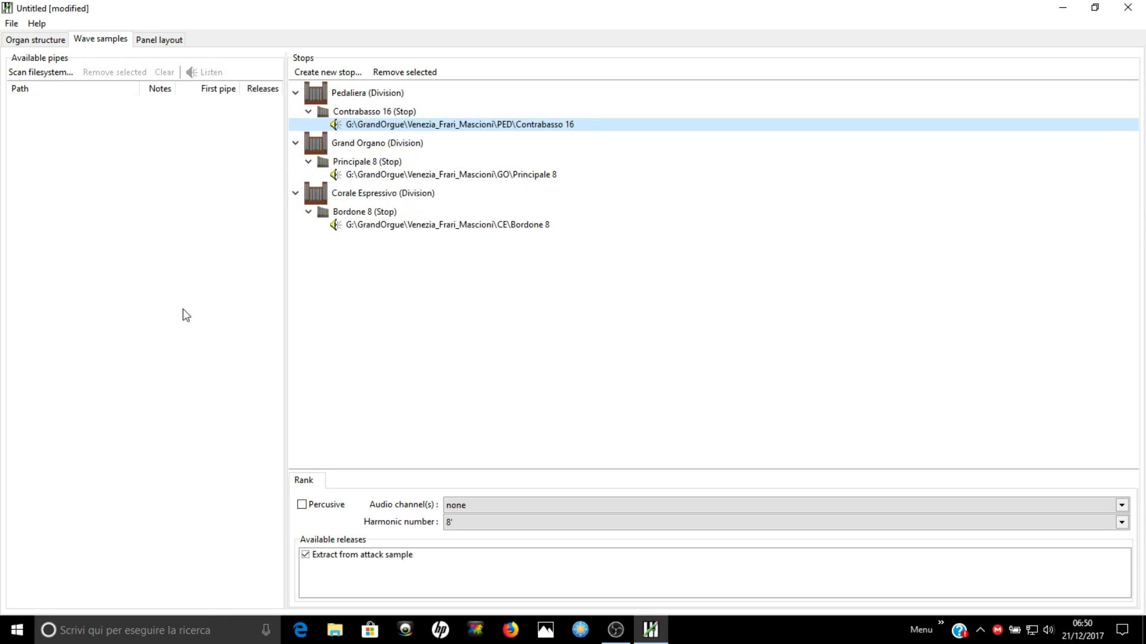
Review the panel layout settings of the main panel, the left, right and center stopjambs, and the pistons.
left_click(158, 41)
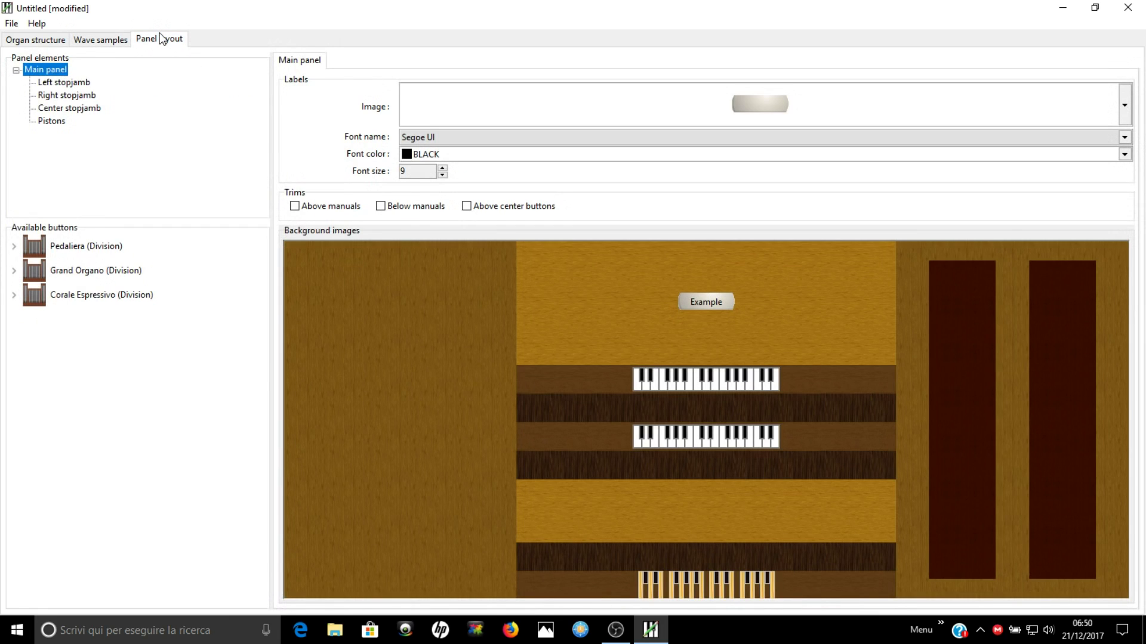
left_click(78, 85)
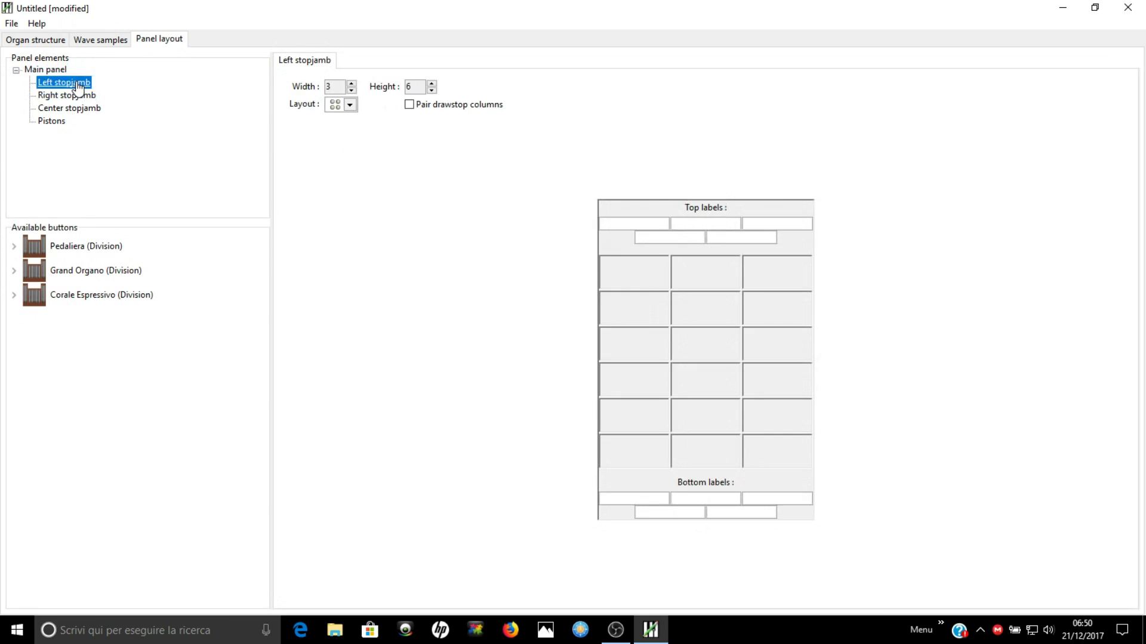
left_click(77, 97)
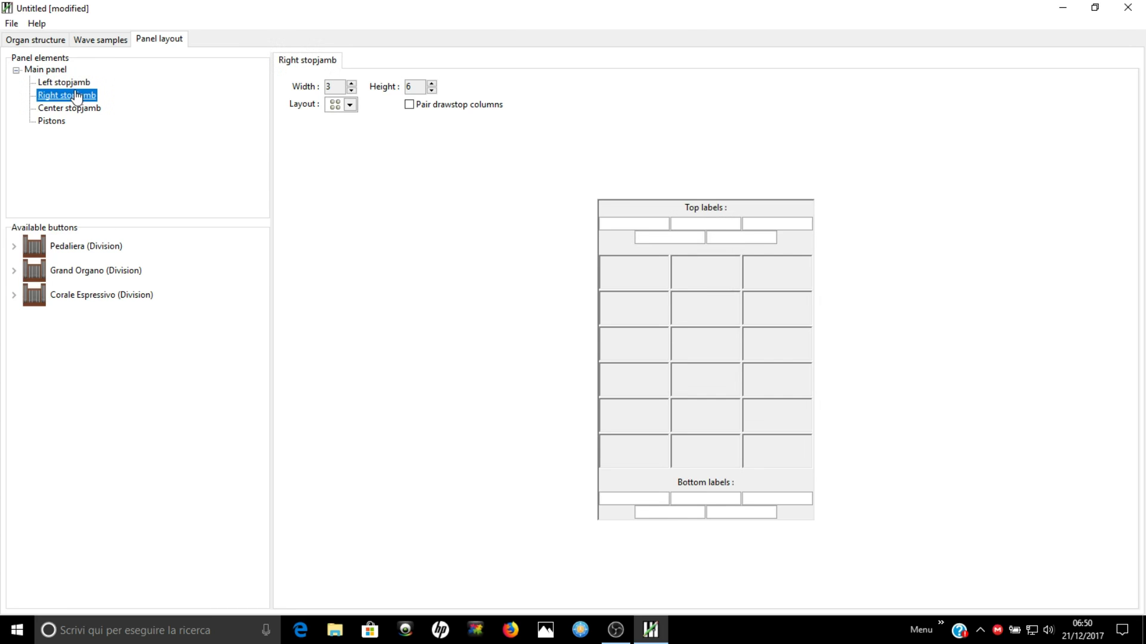
left_click(74, 110)
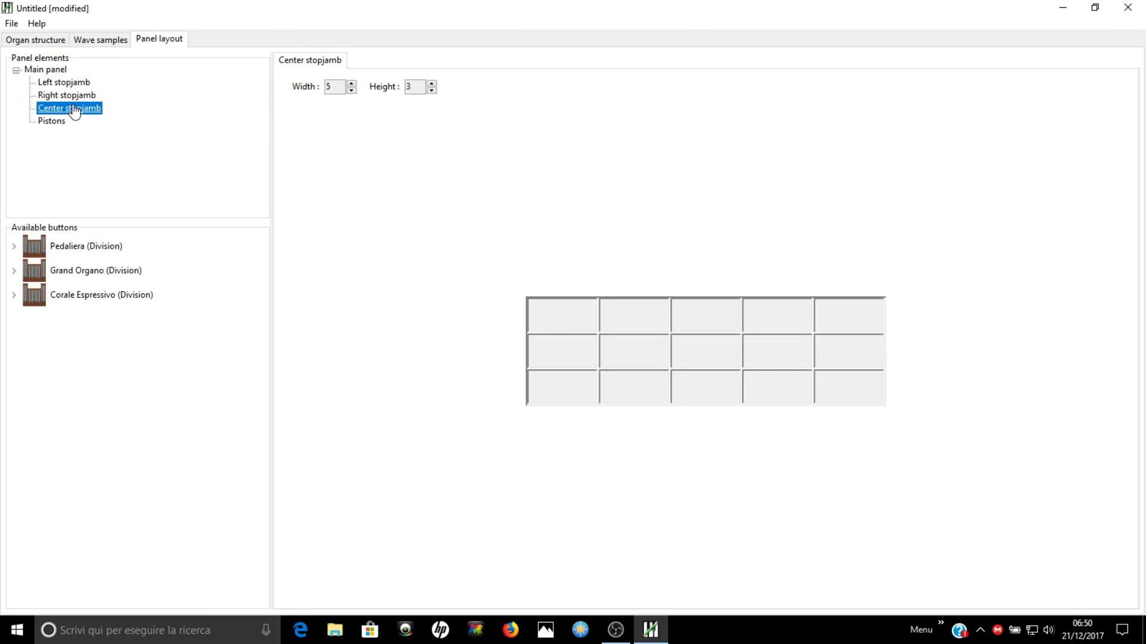
left_click(57, 123)
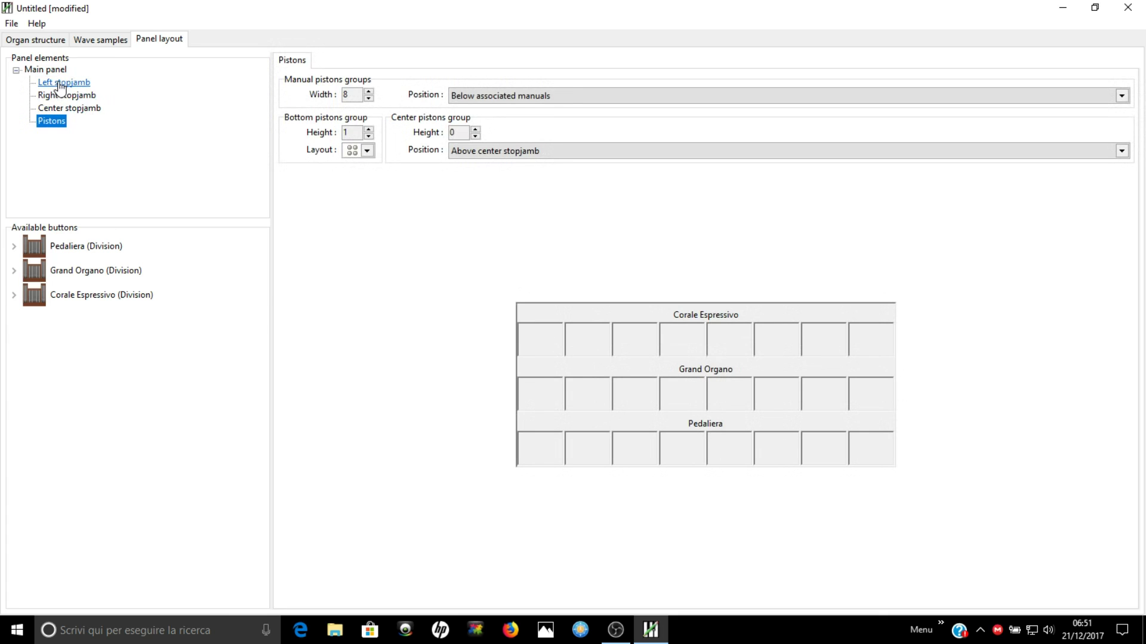
Set the right stopjamb's width to 2 columns in the panel layout.
left_click(58, 96)
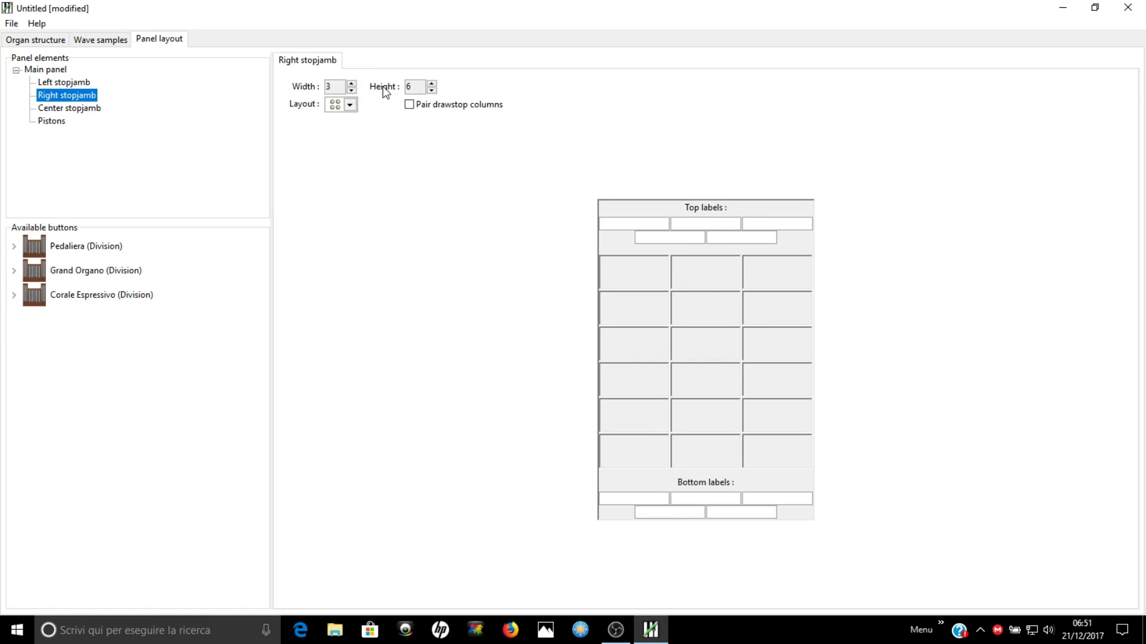
left_click(351, 85)
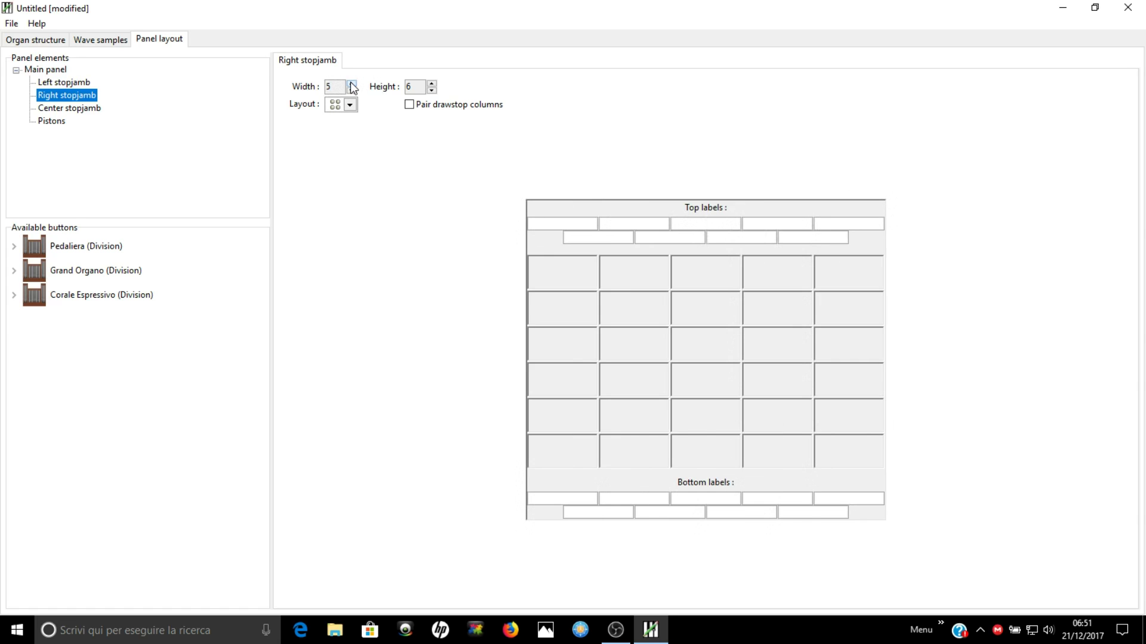
left_click(352, 90)
left_click(352, 91)
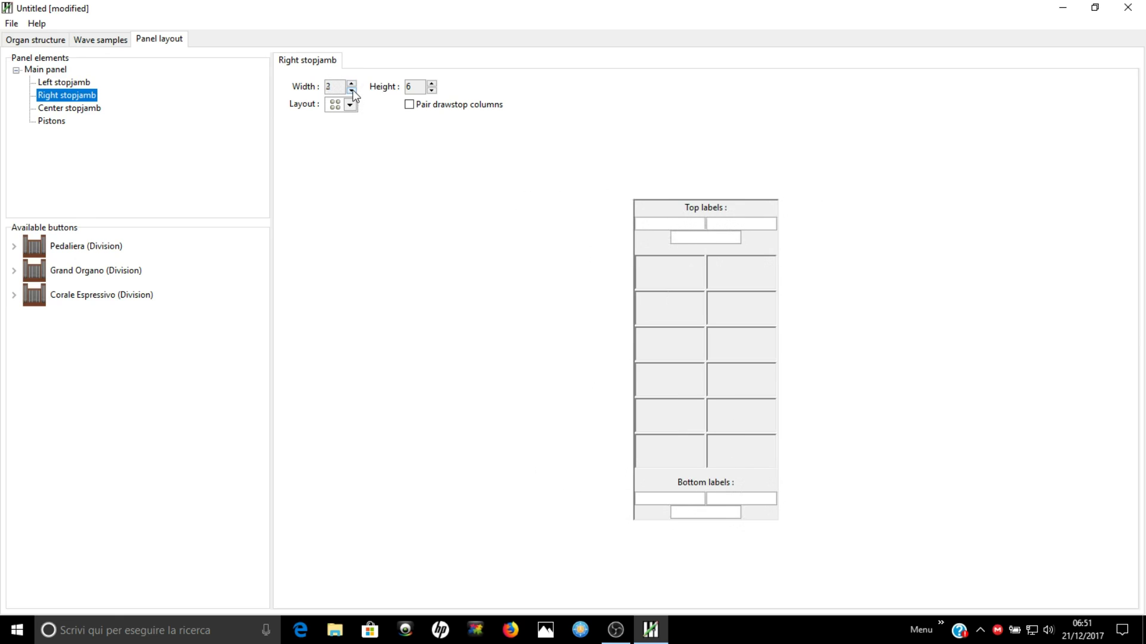
Set the right stopjamb's width to 3 columns, keeping its current drawstop layout.
left_click(350, 105)
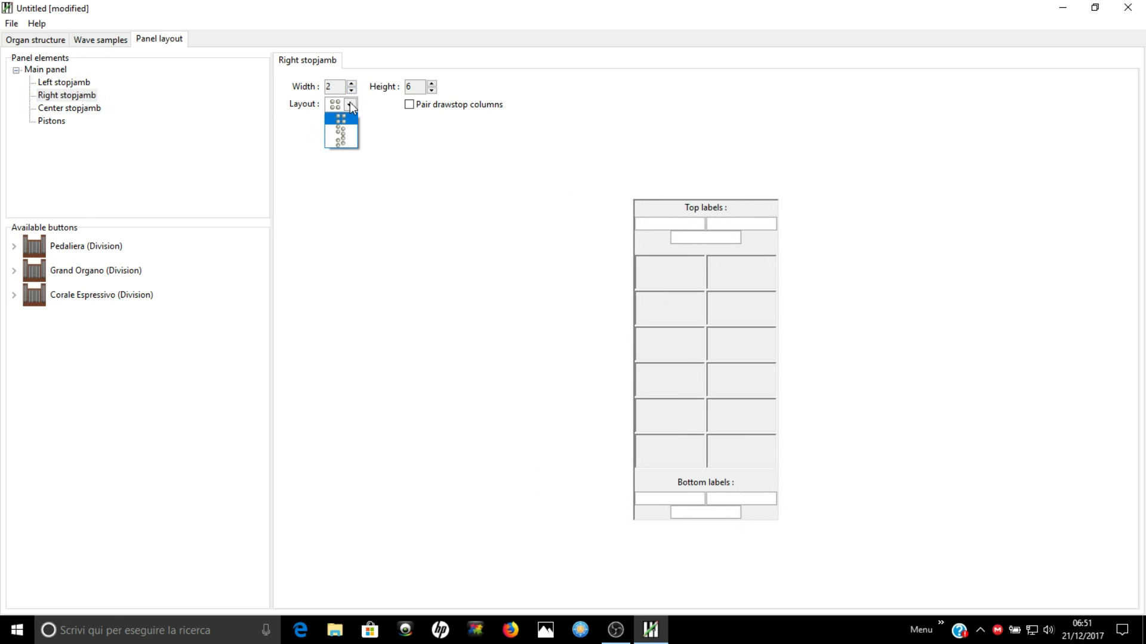
left_click(349, 102)
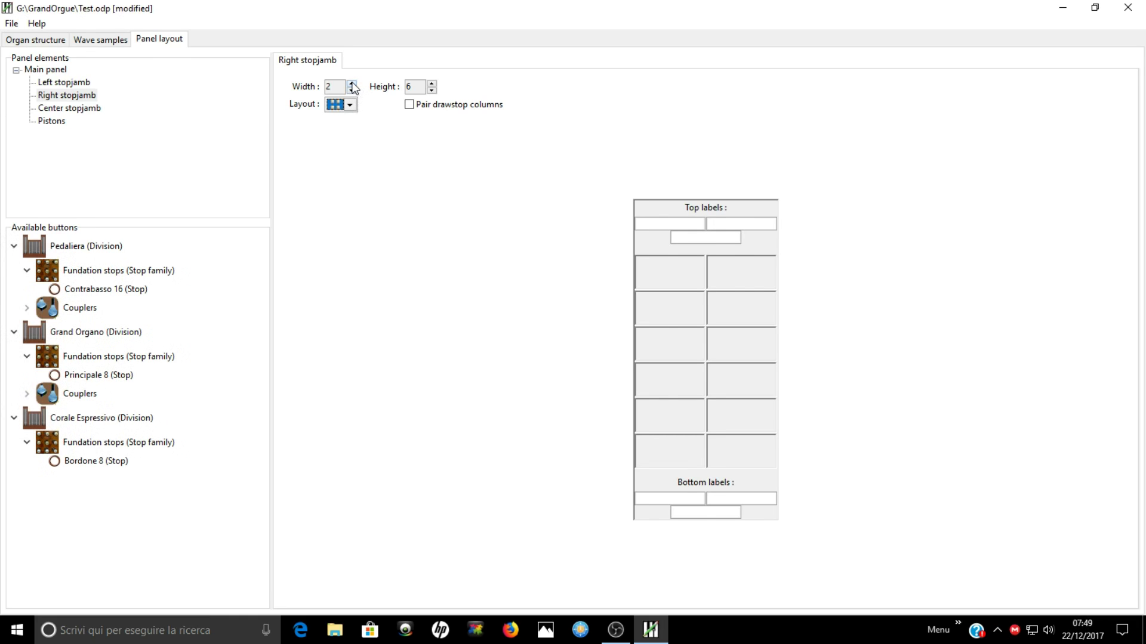
left_click(352, 84)
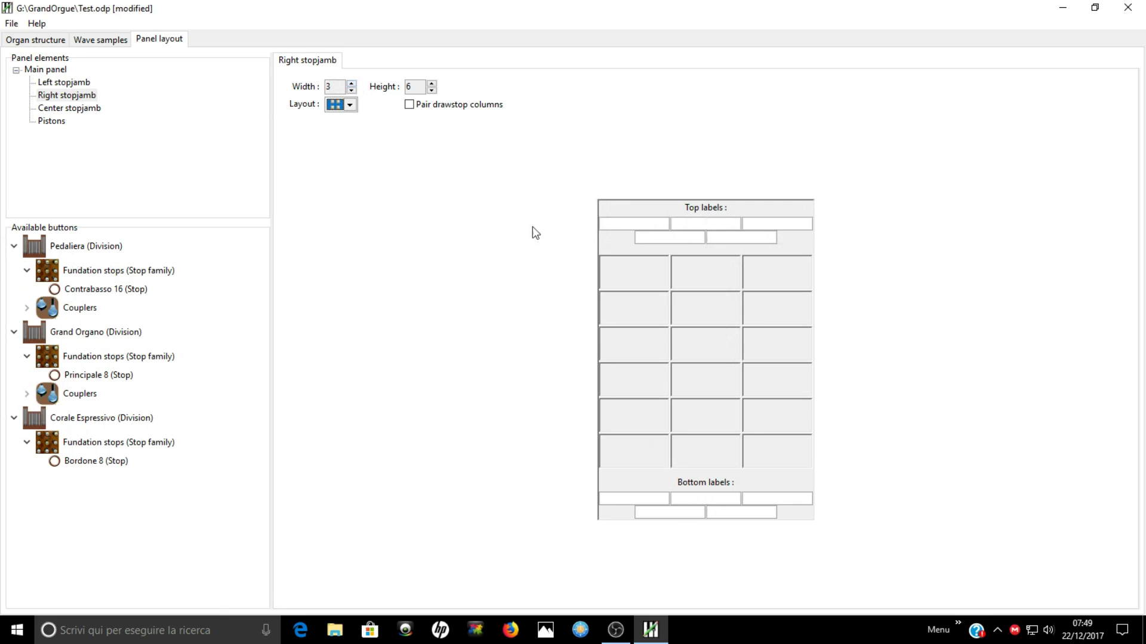
Label the tops of the right stopjamb's three columns Grand Organo, Corale Espressiva and Pedaliera.
left_click(626, 224)
type("Grand ")
type("Organo")
type("Corale")
type(" Espressiva")
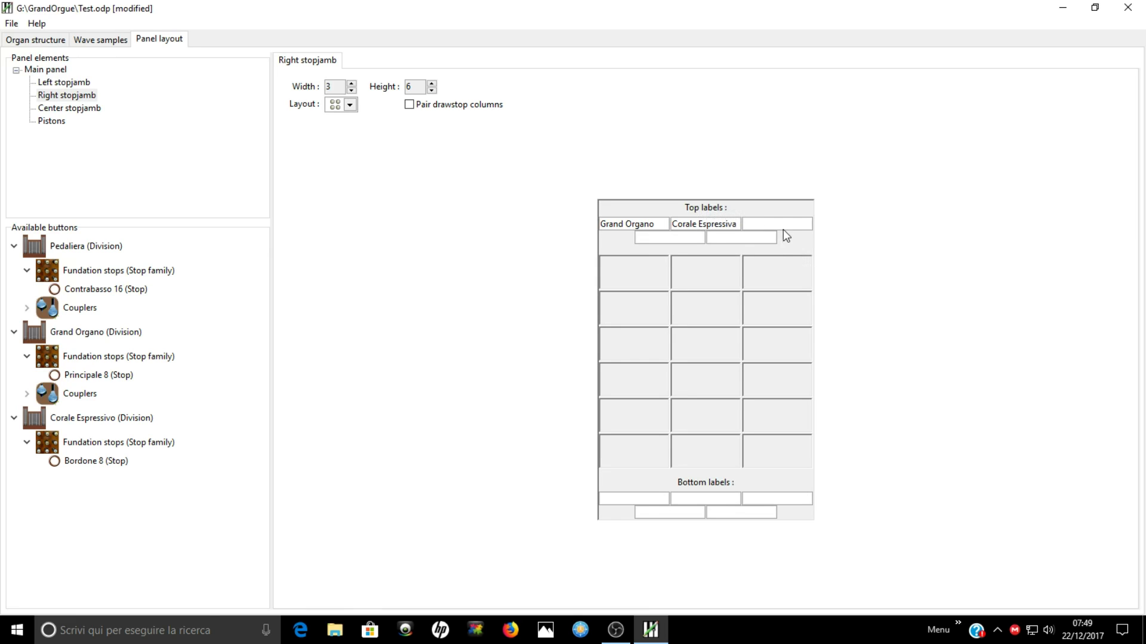
left_click(799, 225)
type("Pedaliera")
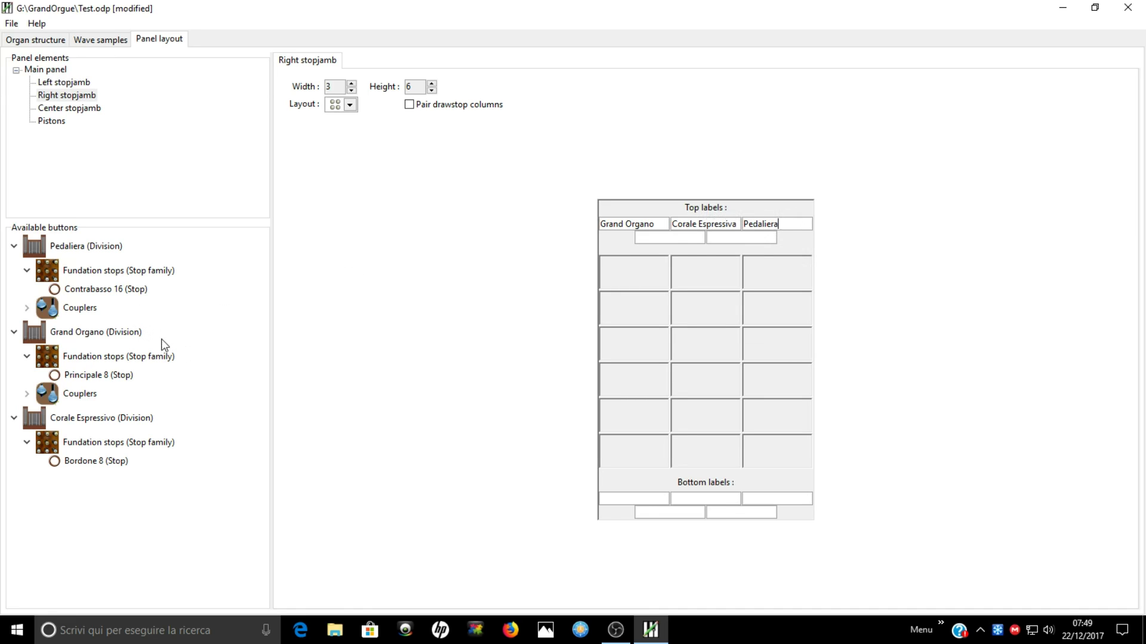
Place the Principale 8, Bordone 8 and Contrabasso 16 stops in the first row, each under its own division's label.
left_click(110, 376)
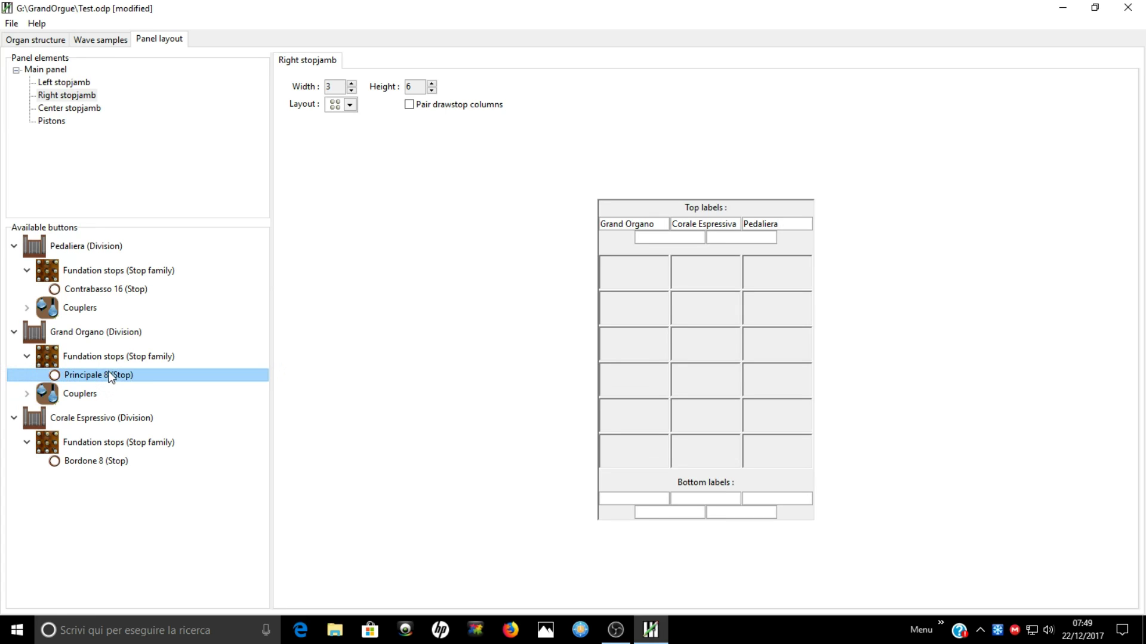
left_click_drag(102, 375, 622, 288)
left_click_drag(104, 431, 691, 281)
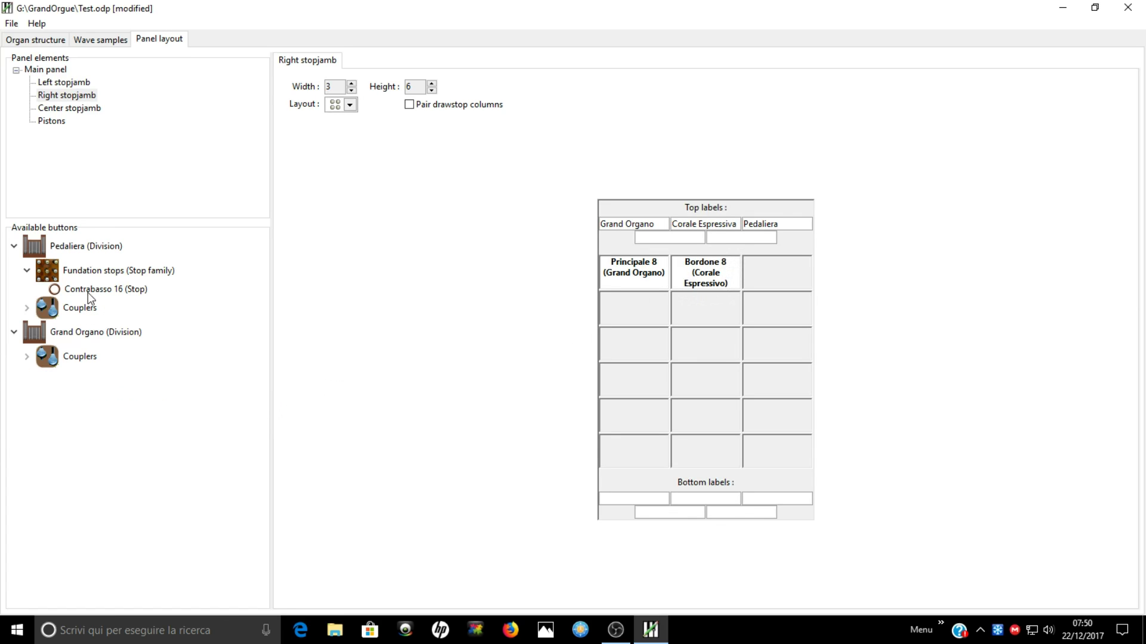
left_click_drag(87, 295, 759, 277)
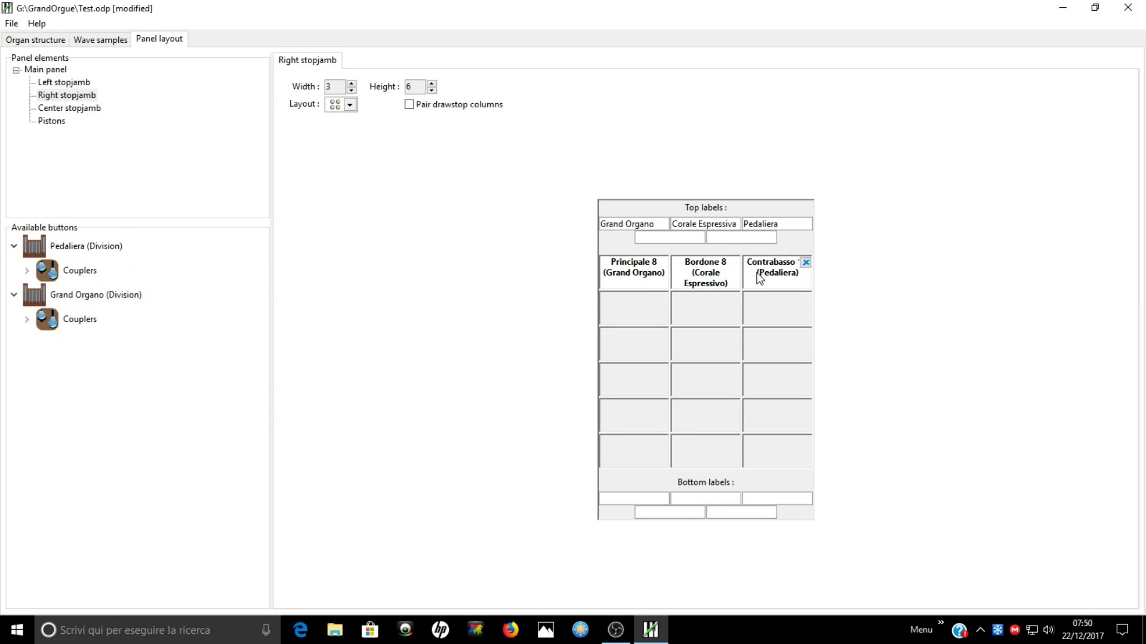
Place the I/P and II/P couplers in the first Pedaliera pistons, and I/I and II/I in the first Grand Organo pistons.
left_click(51, 122)
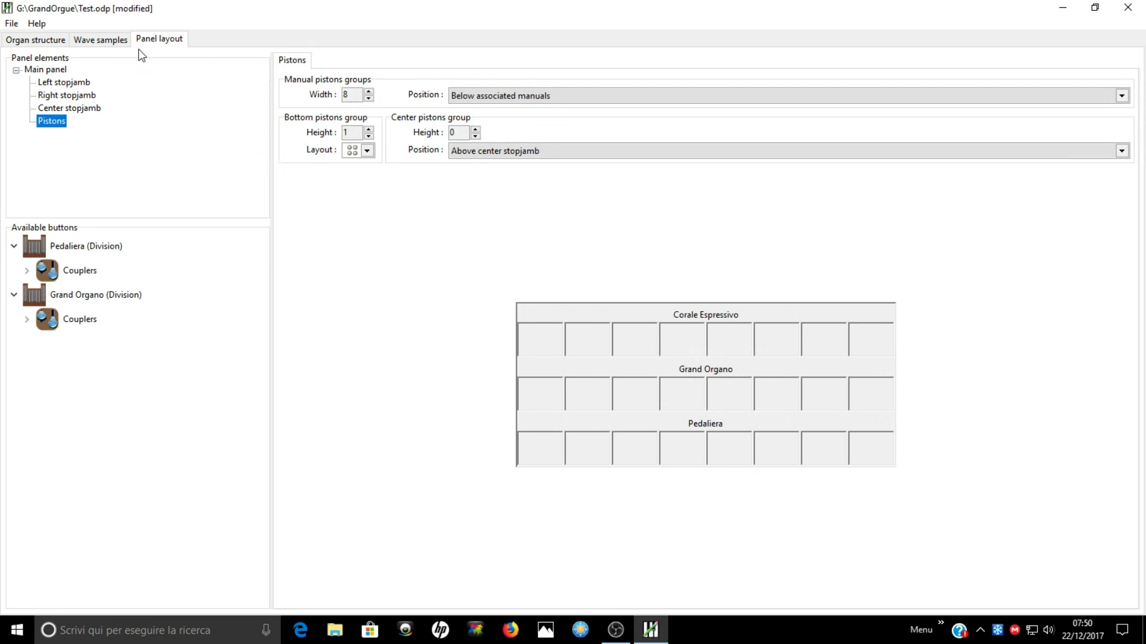
left_click(27, 270)
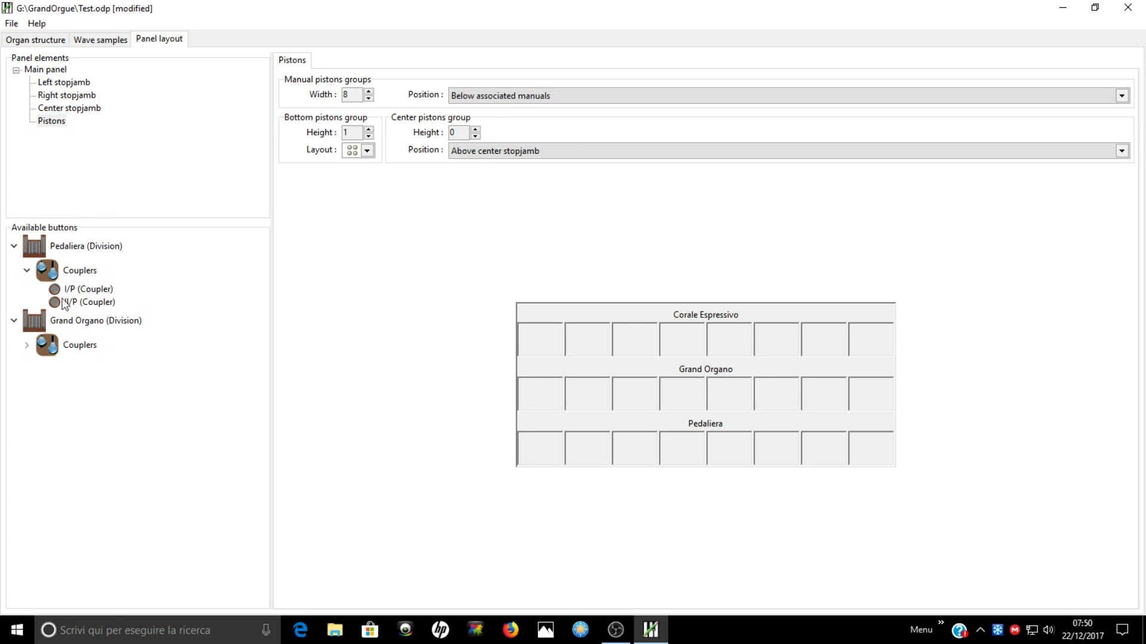
left_click(26, 345)
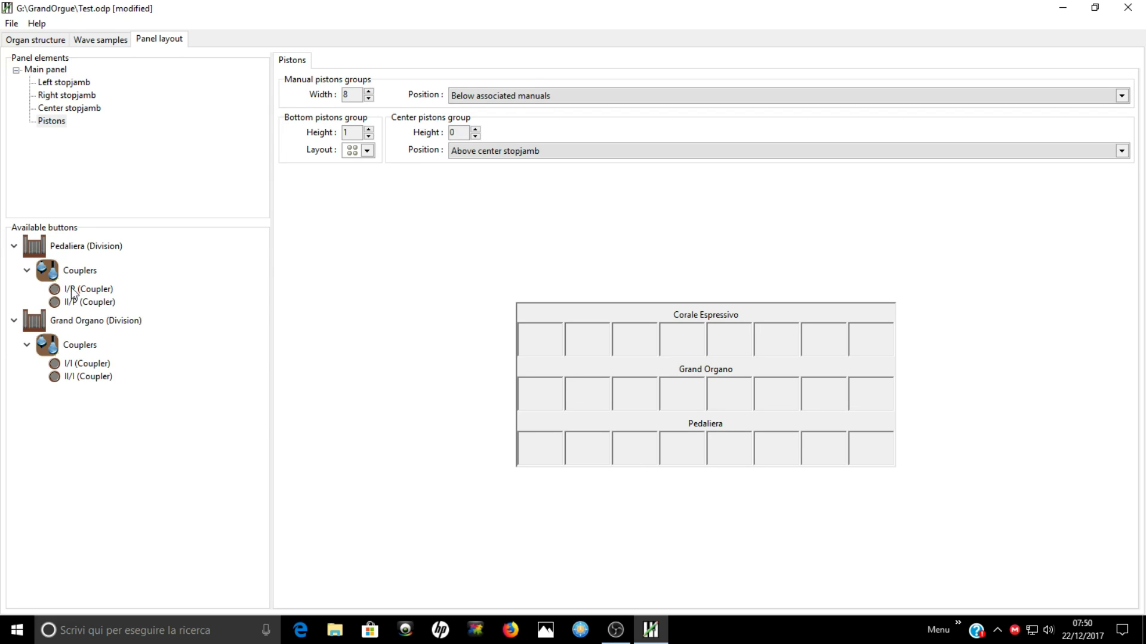
left_click_drag(71, 288, 532, 442)
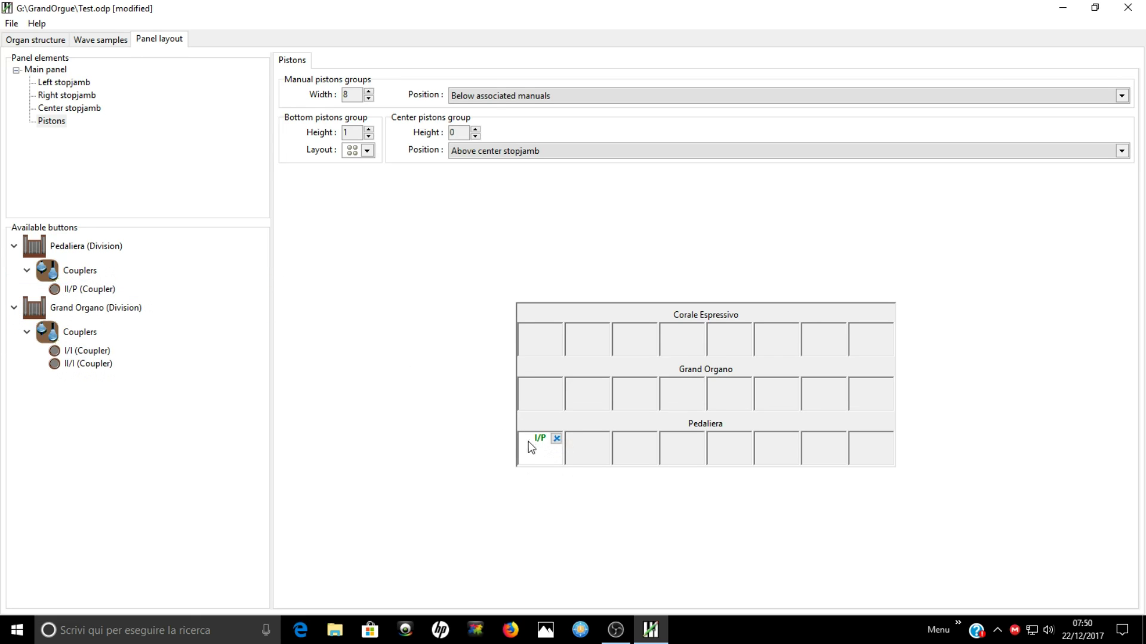
left_click_drag(84, 291, 589, 454)
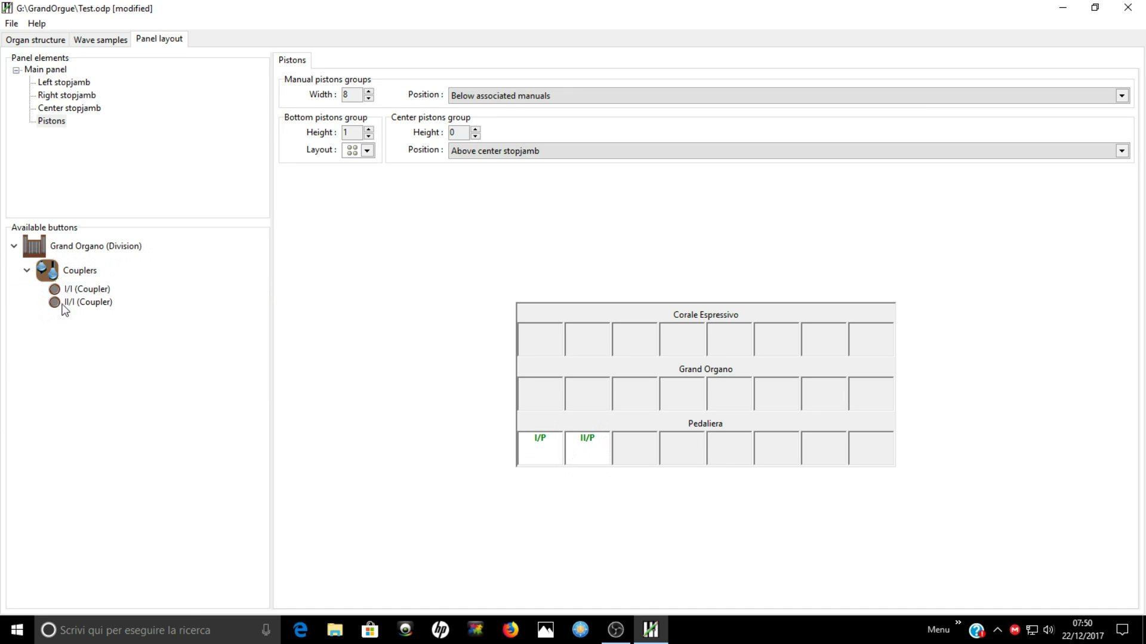
left_click_drag(67, 292, 544, 396)
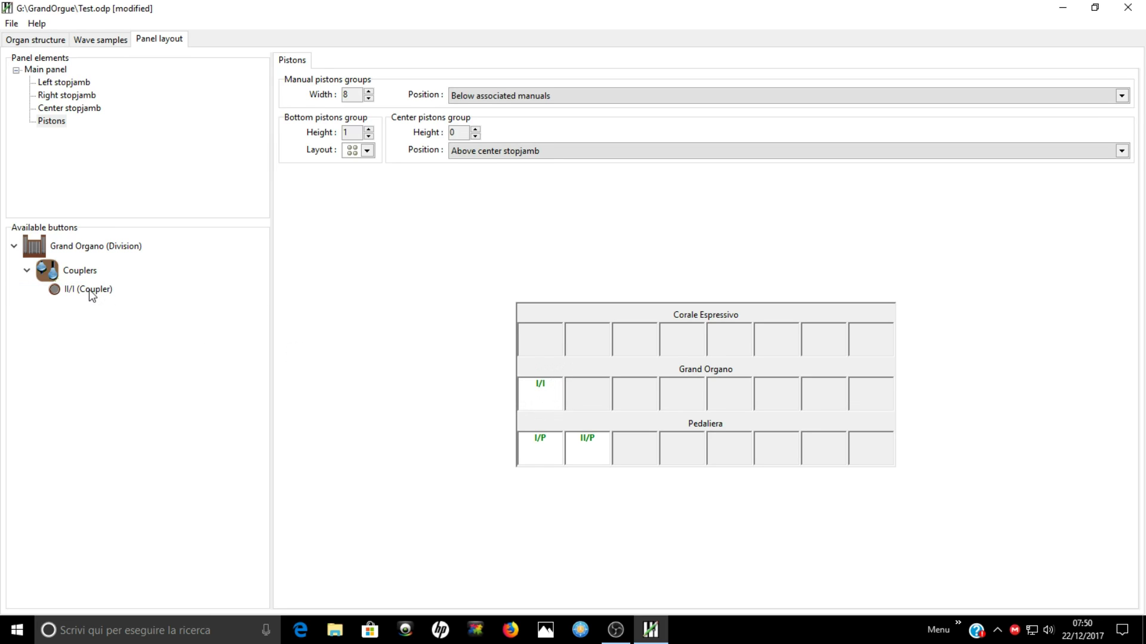
left_click_drag(89, 289, 578, 395)
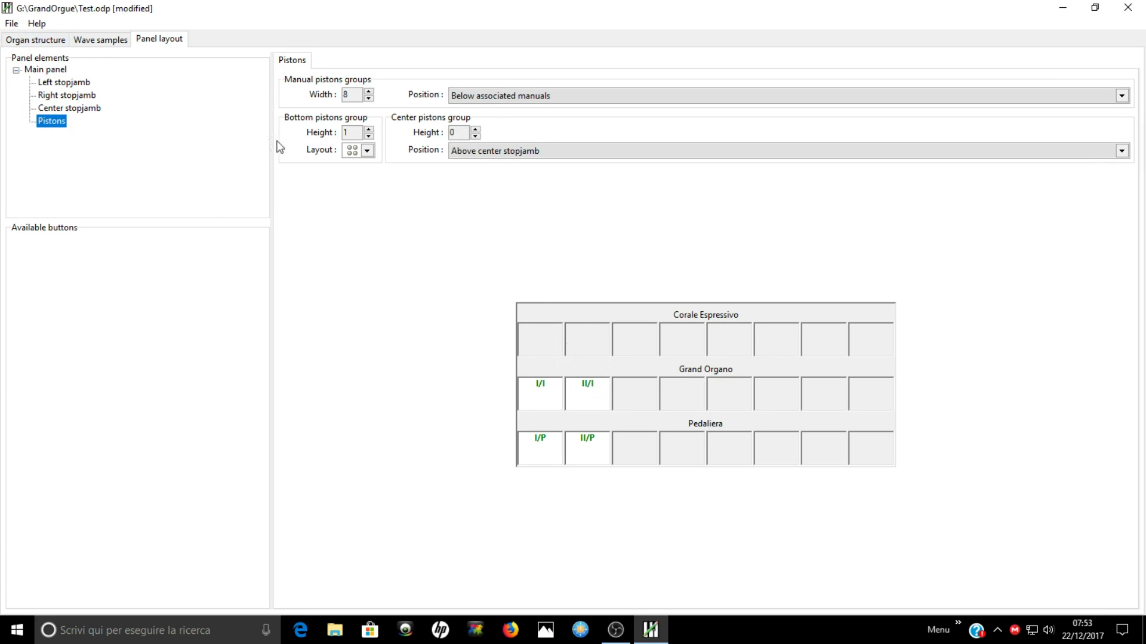
Enable the enclosure for the Pedaliera division in the organ structure and save the project.
left_click(44, 44)
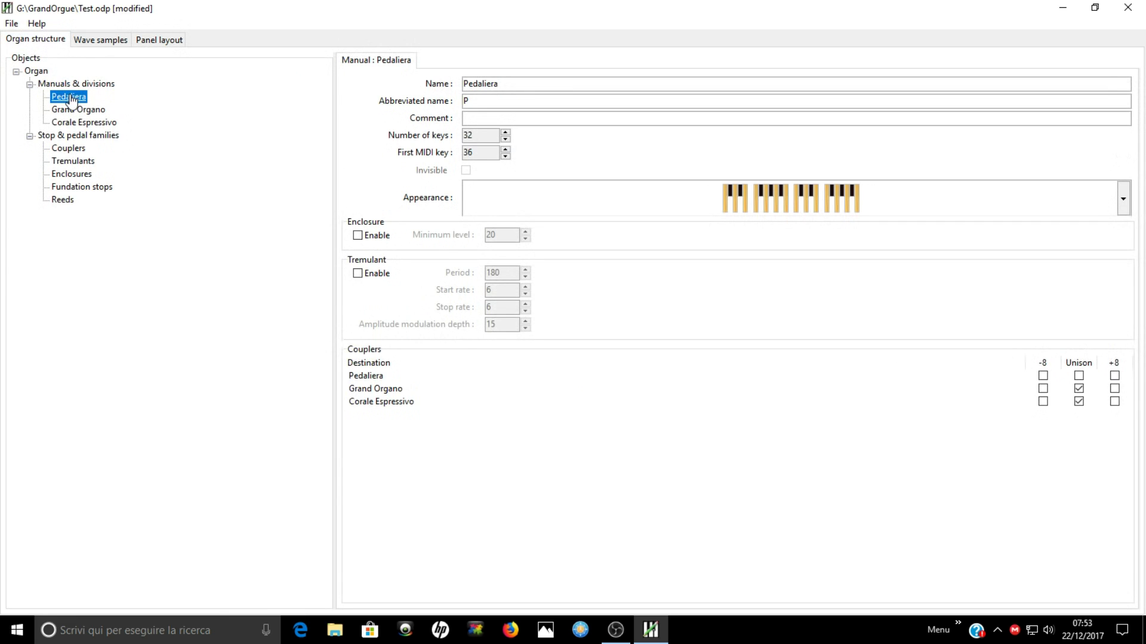
left_click(361, 235)
left_click(15, 26)
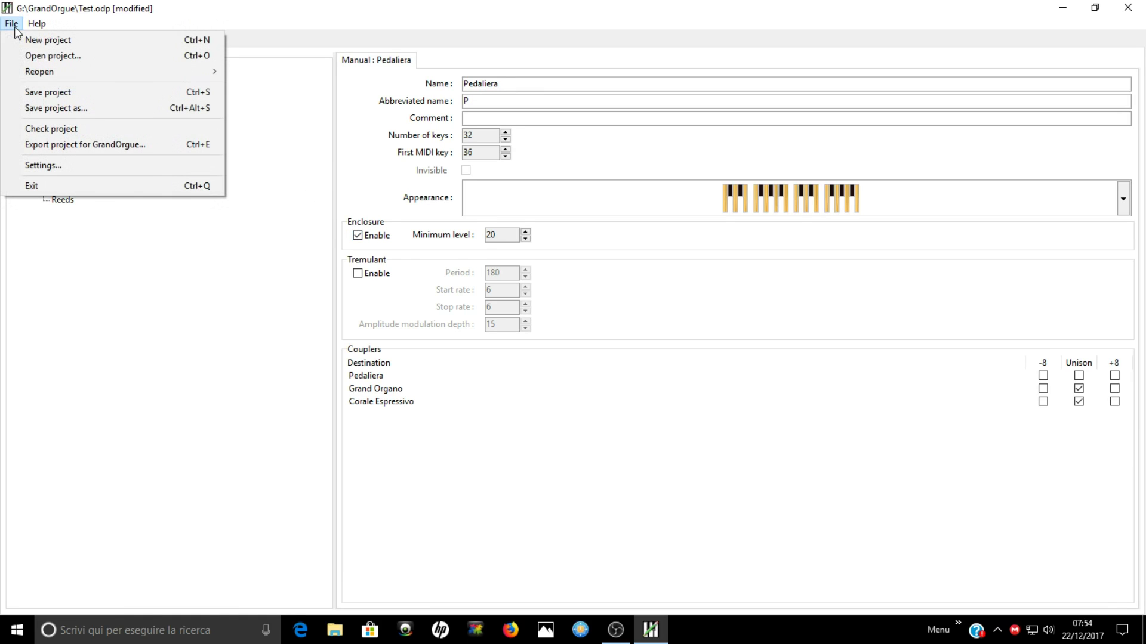
left_click(47, 92)
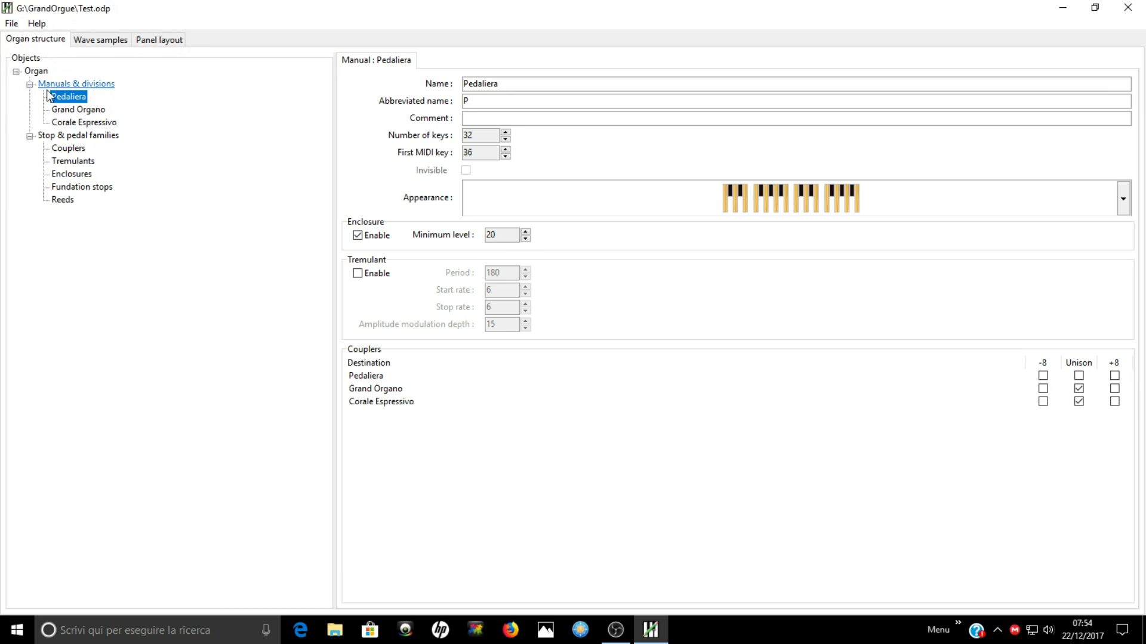
Export the project for GrandOrgue under the name Test in the GrandOrgue folder.
left_click(11, 24)
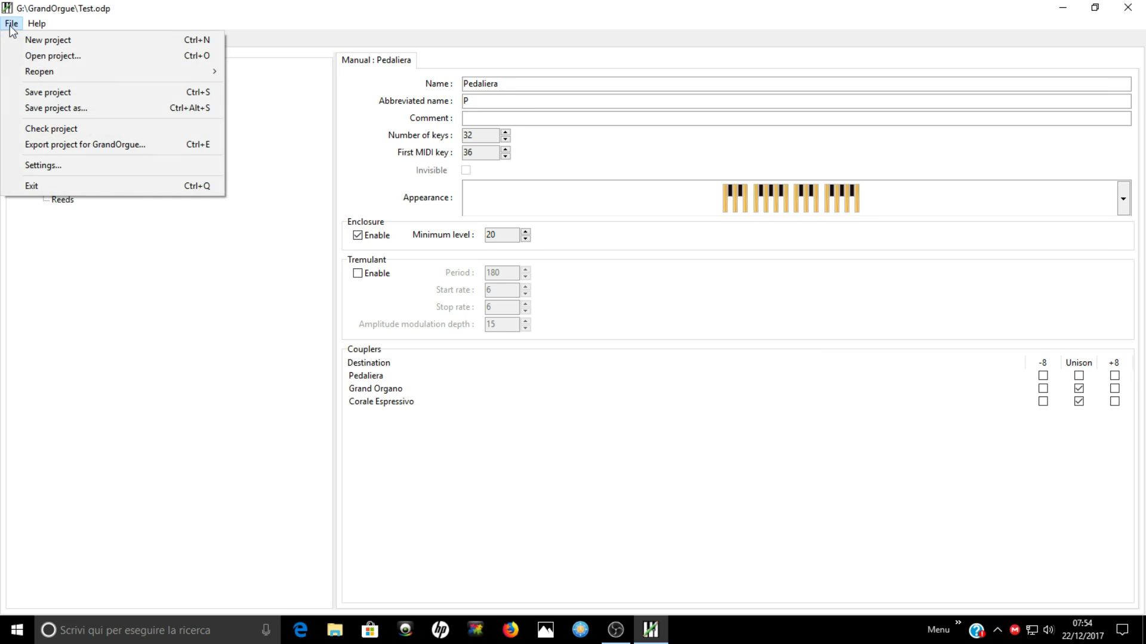
left_click(46, 146)
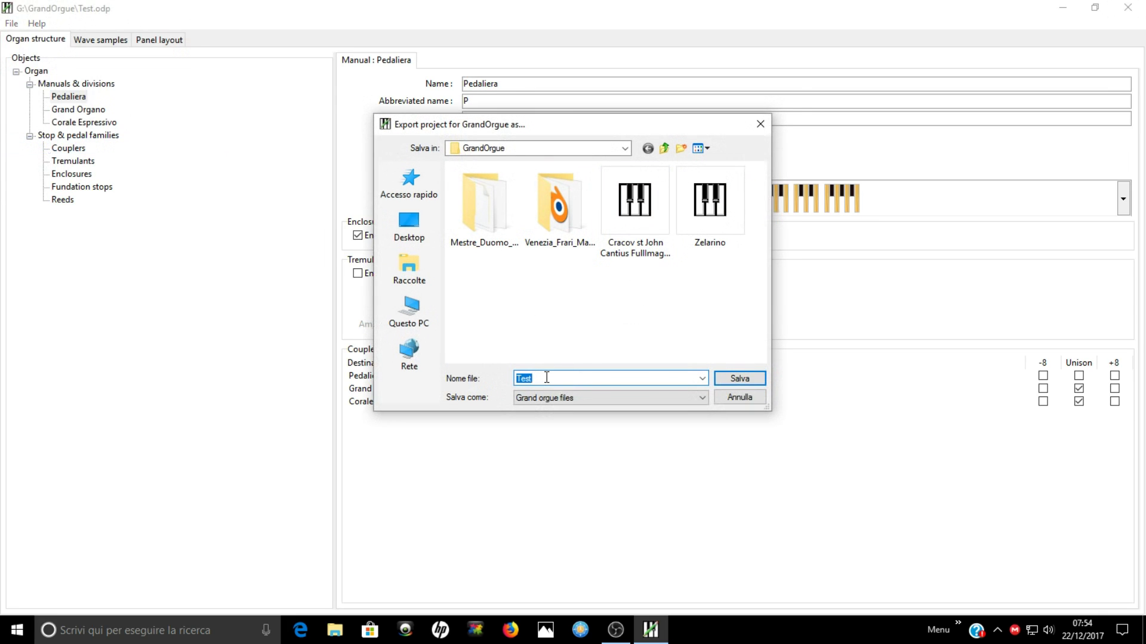
left_click(730, 381)
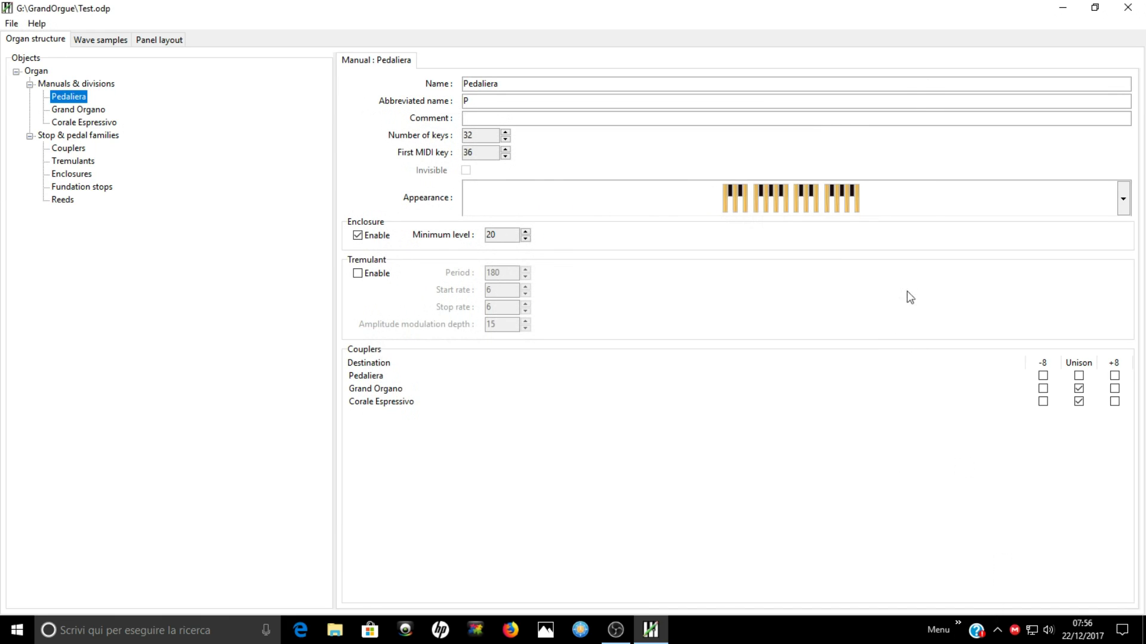
Launch GrandOrgue from the Organo program group, accept the MIDI and audio settings, and close the message log.
left_click(957, 626)
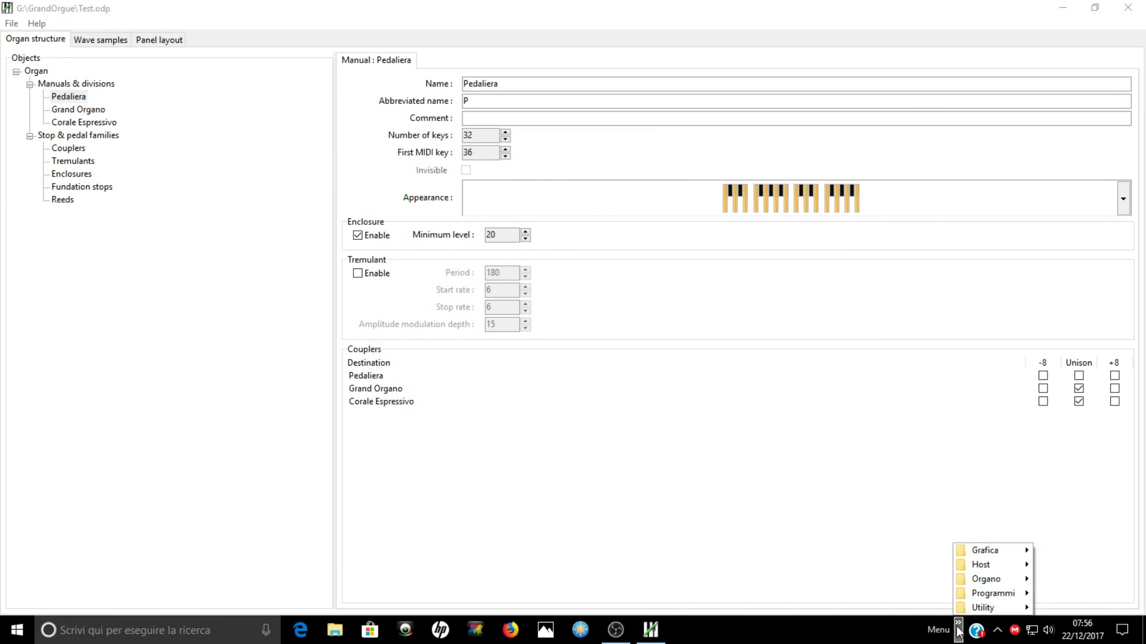
mouse_move(979, 584)
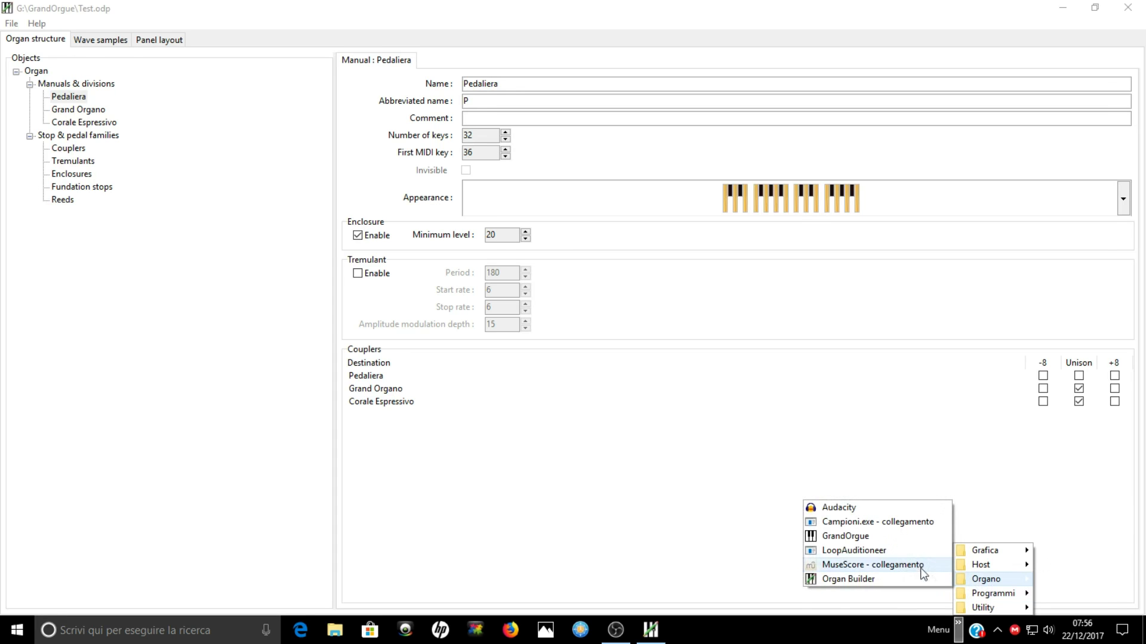
left_click(845, 536)
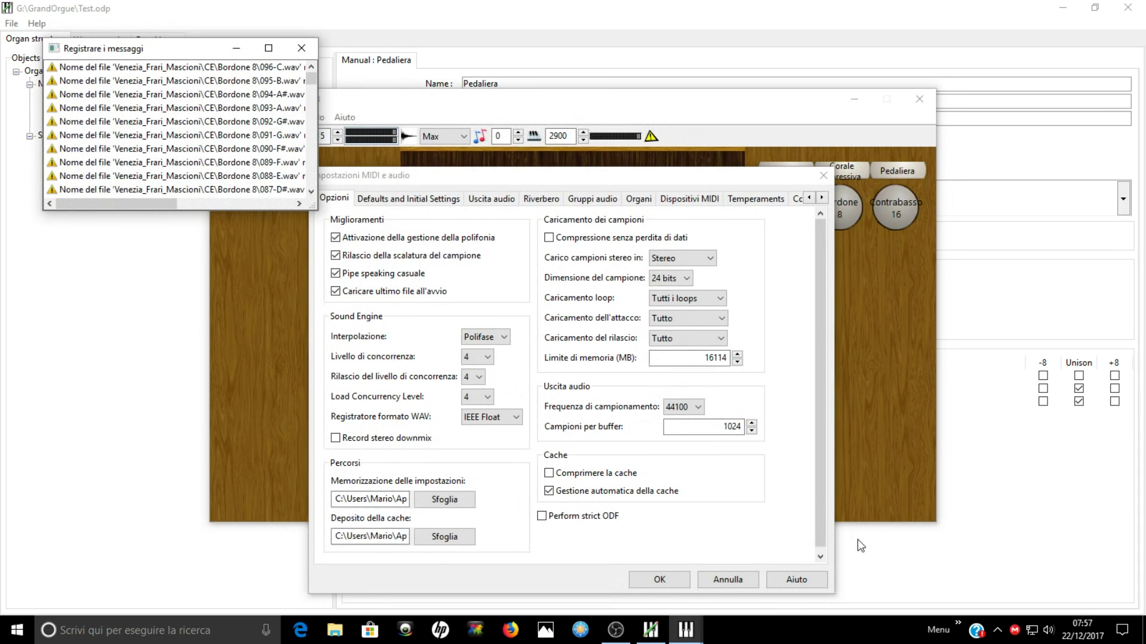
left_click(673, 578)
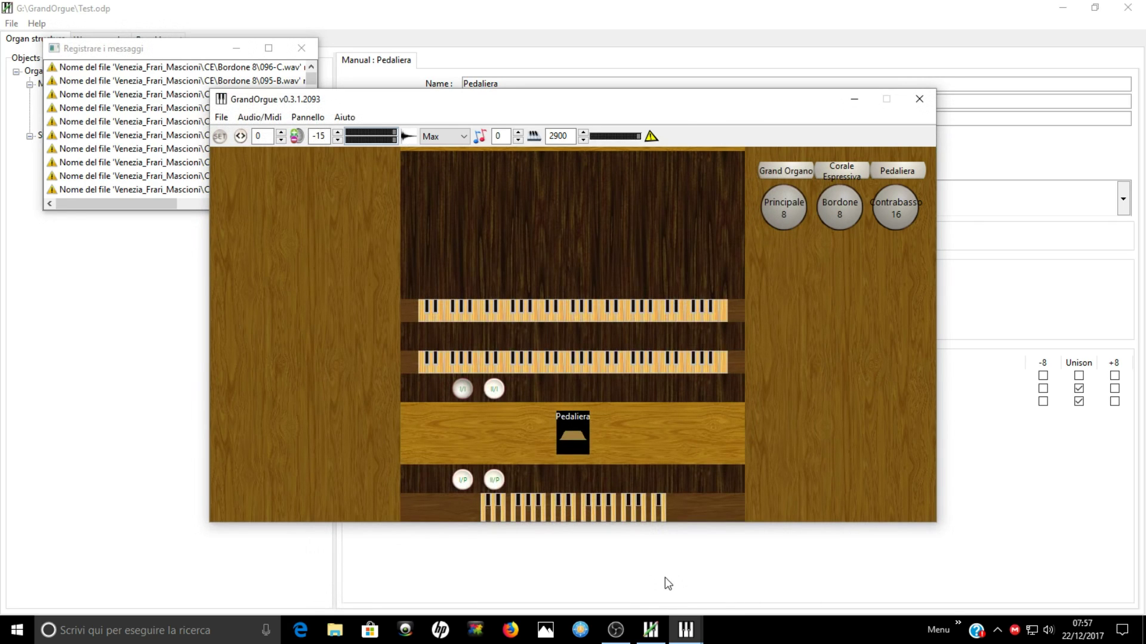
left_click(301, 48)
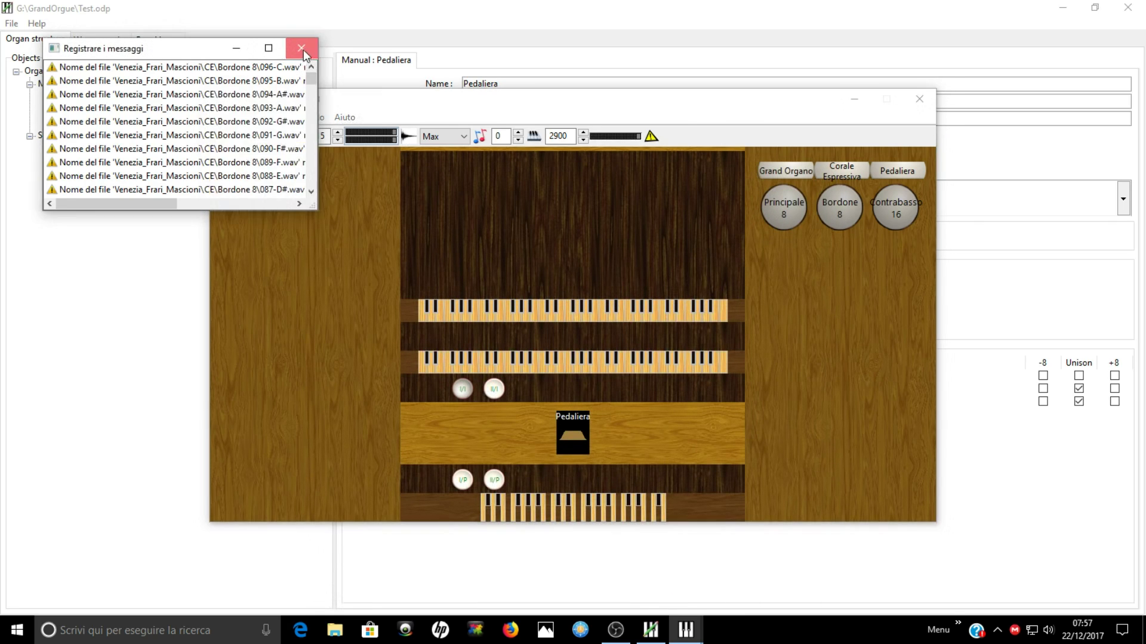
Raise the organ's volume to 0 in GrandOrgue.
left_click(337, 133)
left_click(337, 132)
left_click(337, 132)
left_click(337, 132)
left_click(337, 133)
left_click(337, 132)
left_click(337, 133)
left_click(337, 133)
left_click(337, 132)
left_click(337, 132)
left_click(337, 133)
left_click(338, 133)
left_click(337, 133)
left_click(338, 132)
left_click(337, 132)
left_click(337, 133)
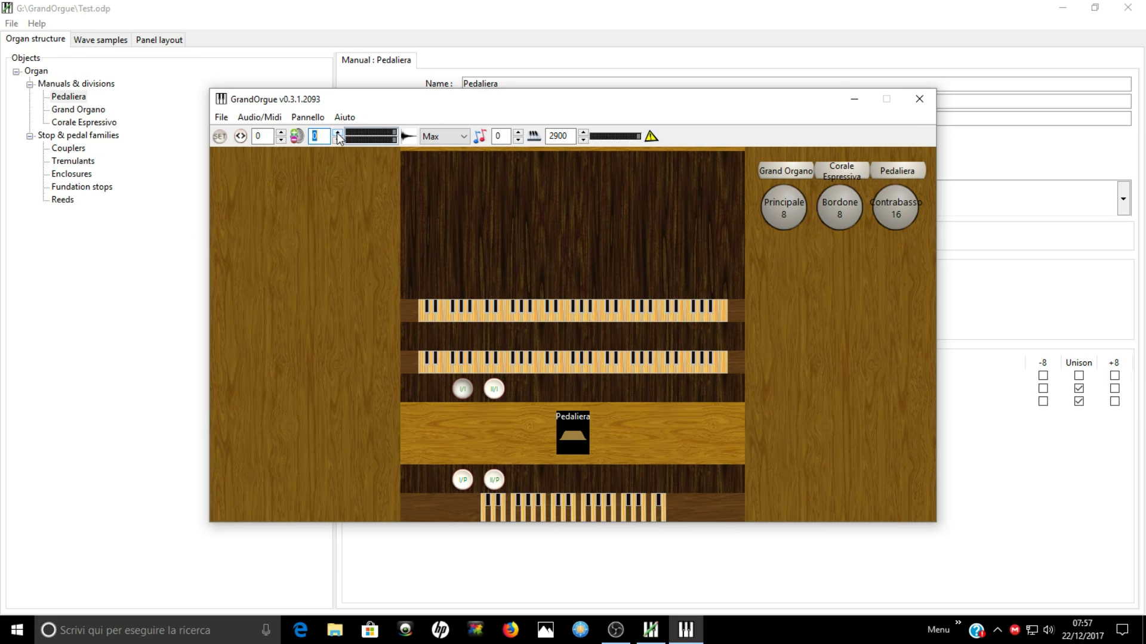
Draw the Principale 8, Bordone 8 and Contrabasso 16 stops on the console.
left_click(786, 215)
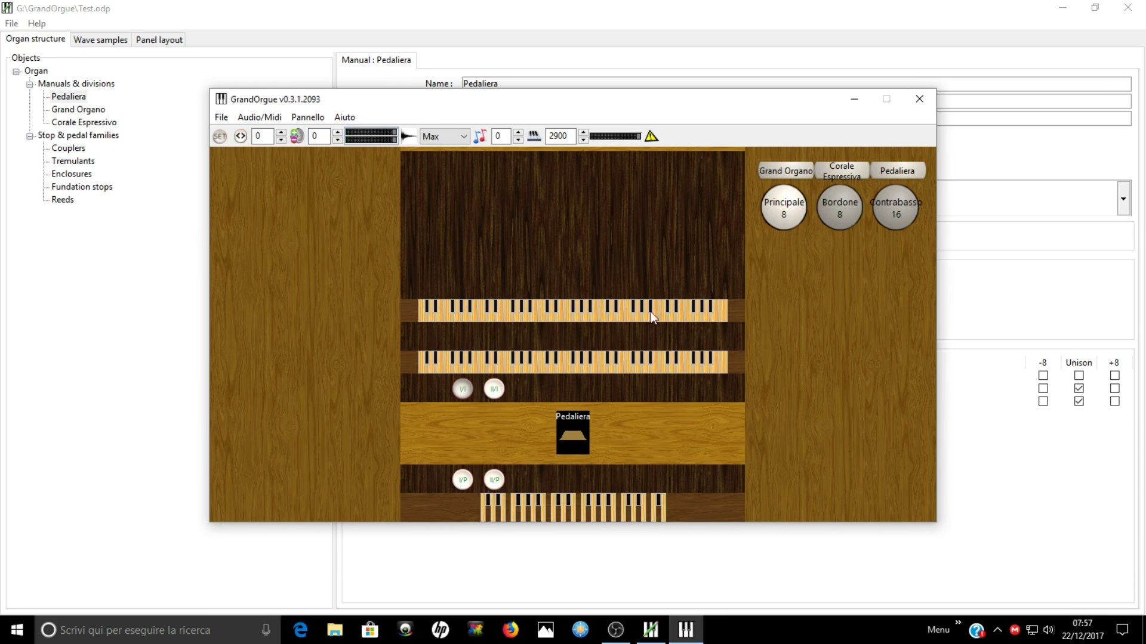
left_click(839, 210)
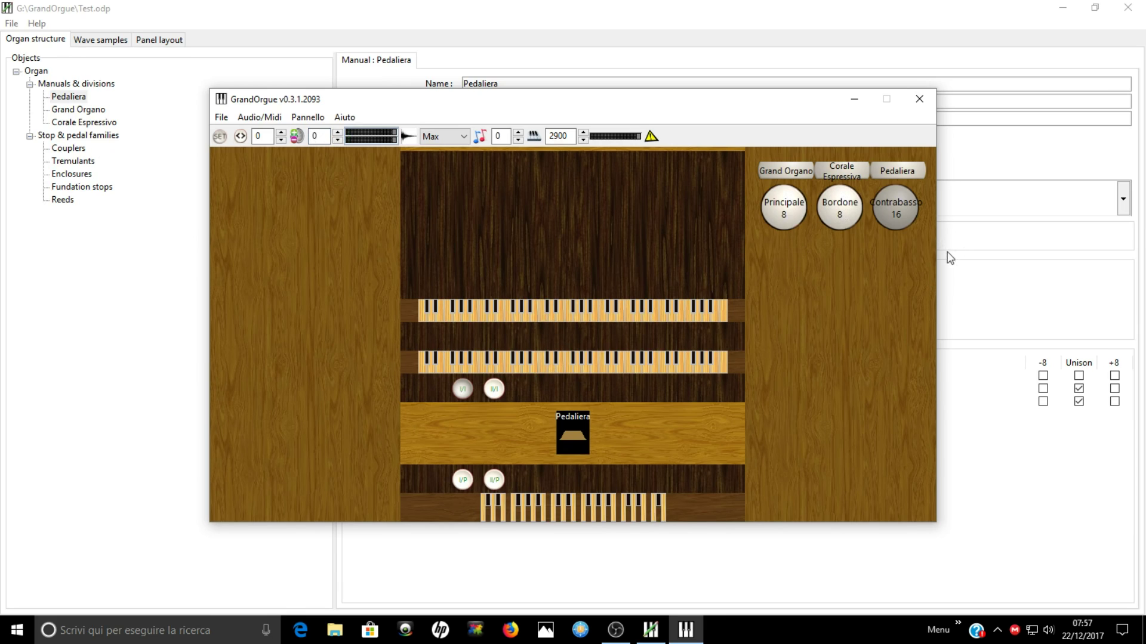
left_click(893, 216)
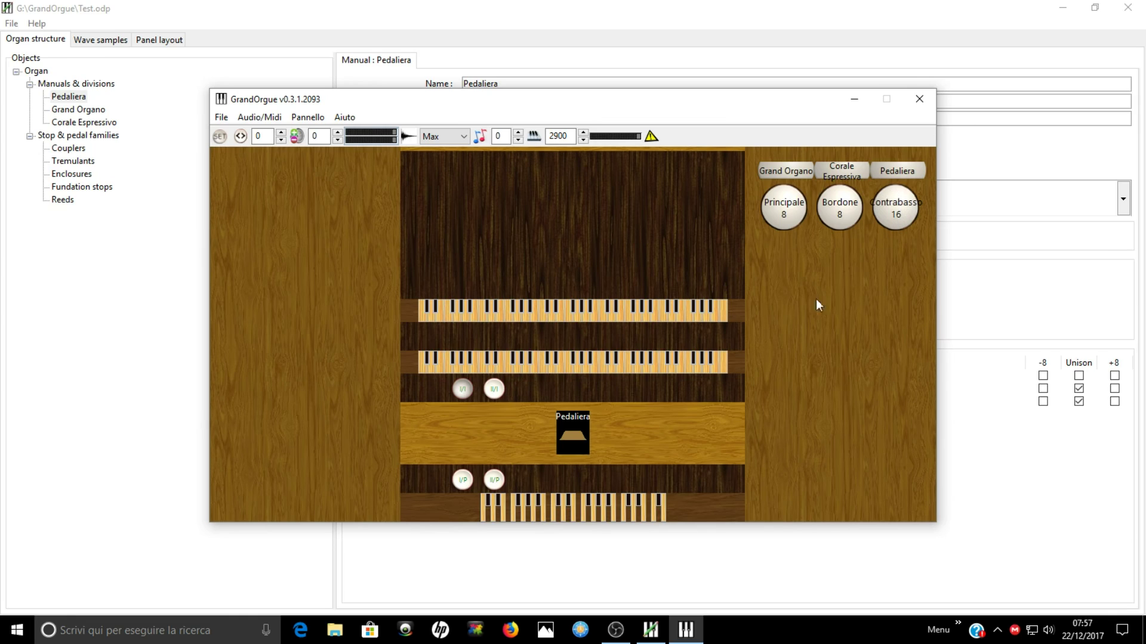
Test the pedal and lower manual keys while toggling the I/P and II/P couplers, and close GrandOrgue.
left_click(553, 512)
left_click(542, 364)
left_click(463, 479)
left_click(553, 506)
left_click(551, 509)
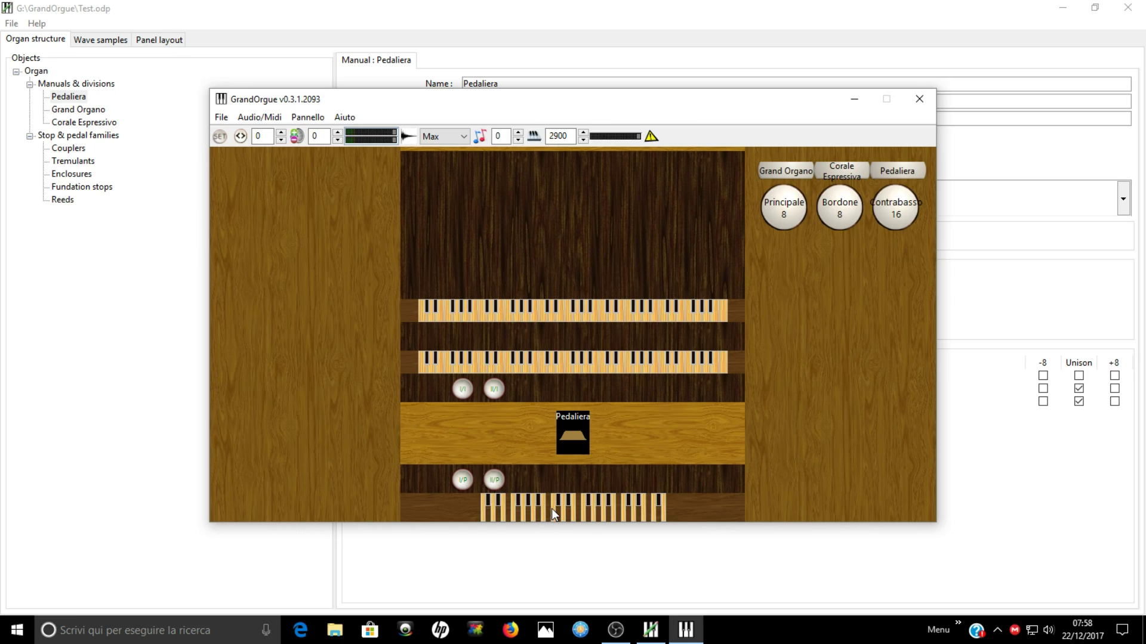
left_click(471, 483)
left_click(494, 481)
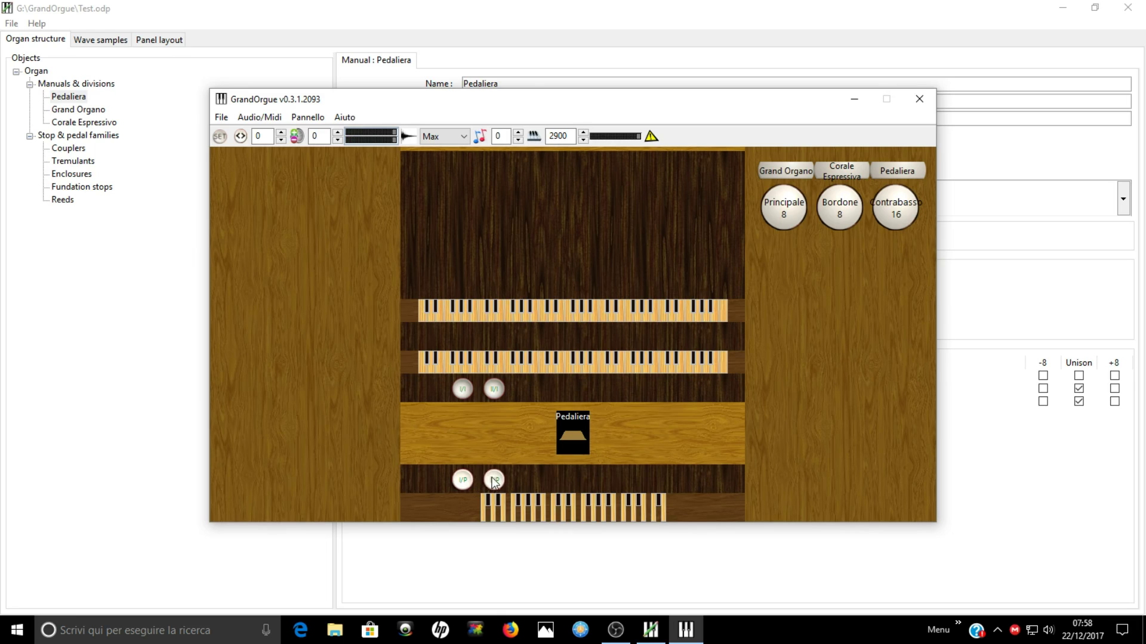
left_click(554, 513)
left_click(916, 99)
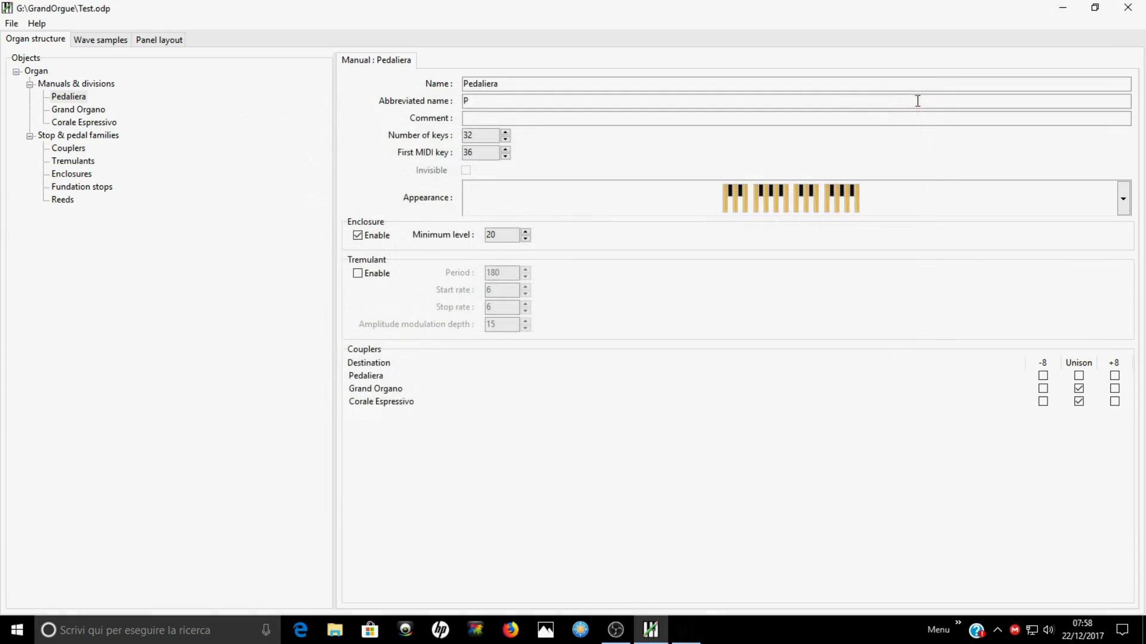